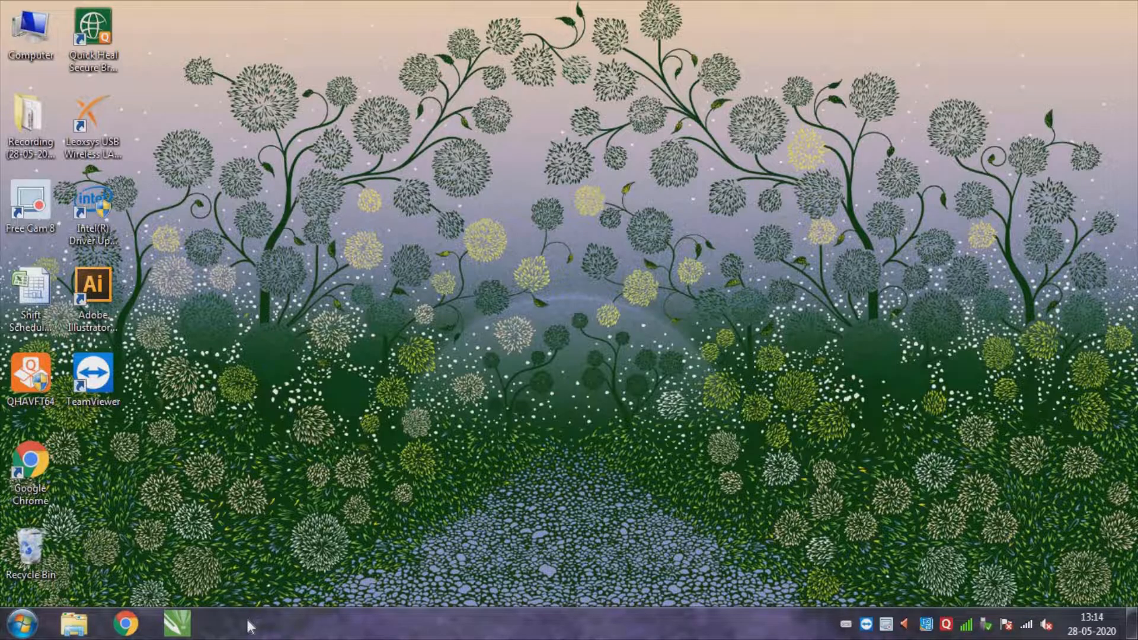
Launch CorelDRAW X7 and dismiss its startup notices.
right_click(186, 628)
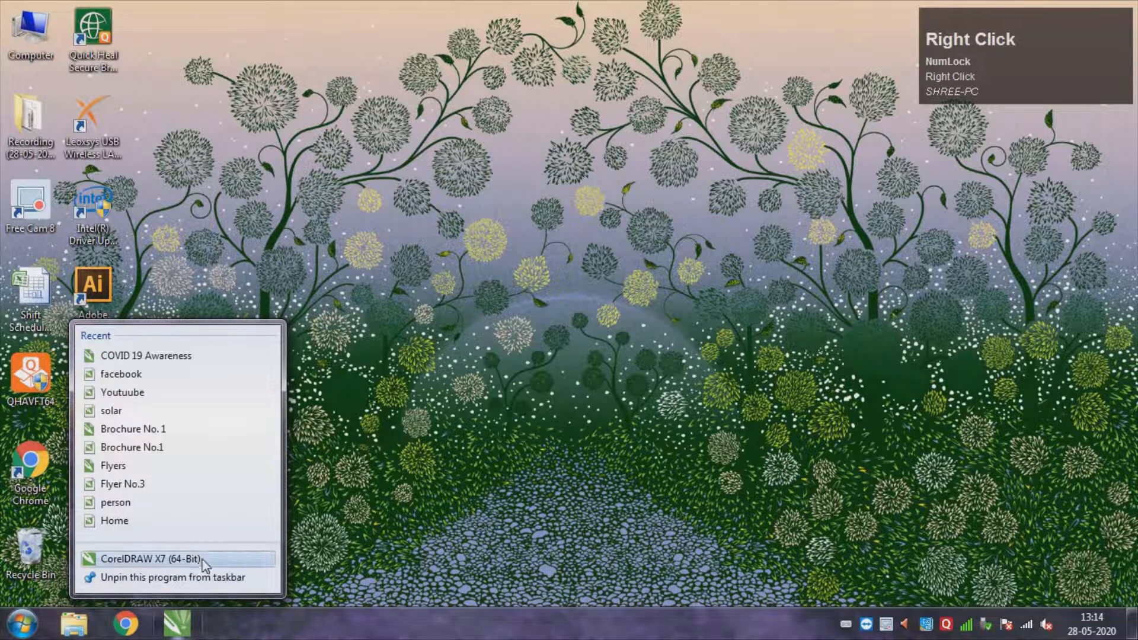
left_click(177, 559)
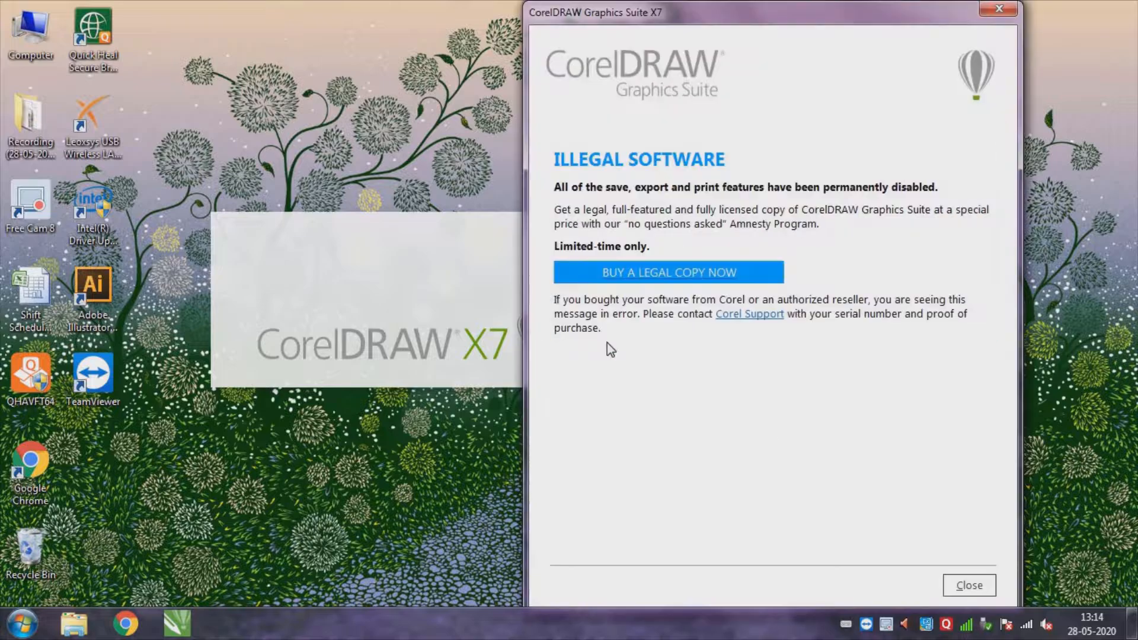
left_click(952, 576)
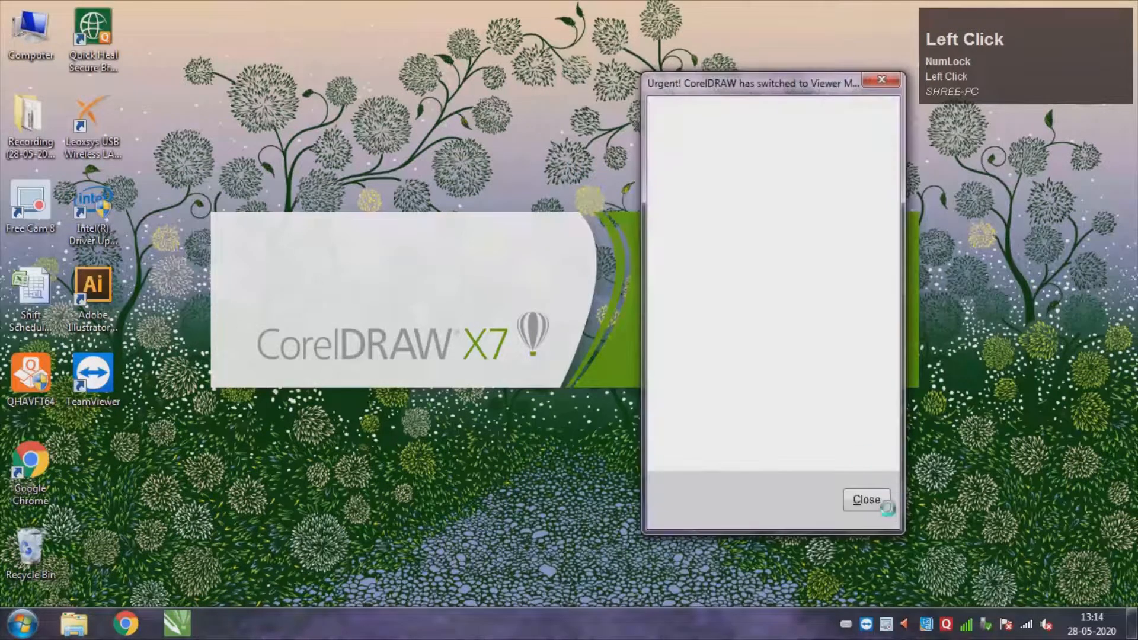
left_click(868, 502)
left_click_drag(1106, 17, 181, 527)
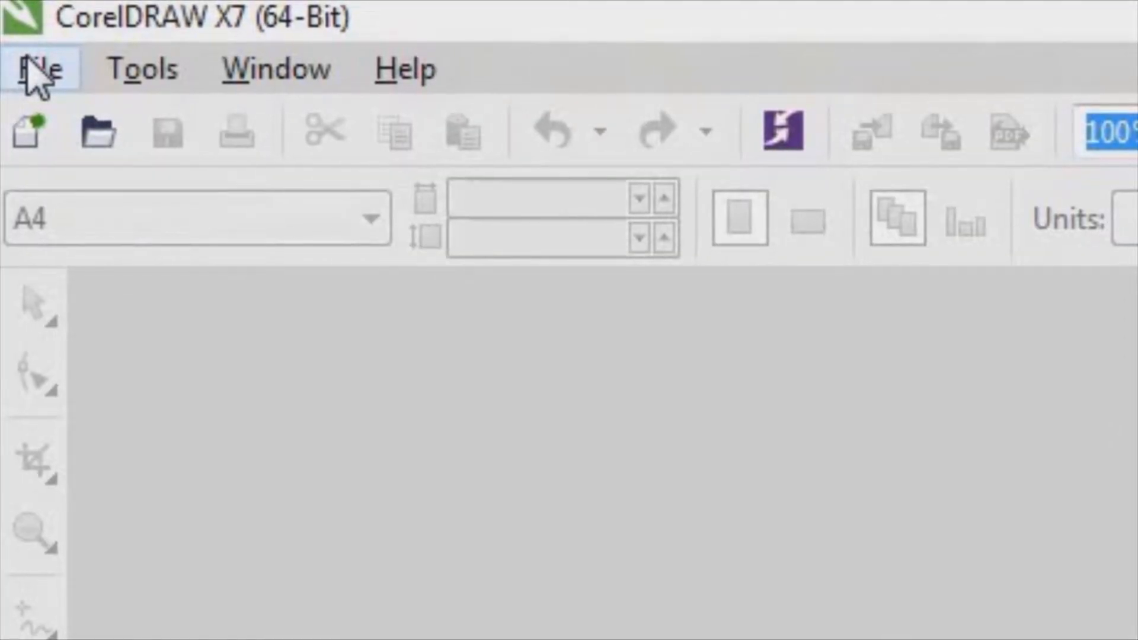
Create a new document named Sample with the default A4 page settings.
left_click(35, 77)
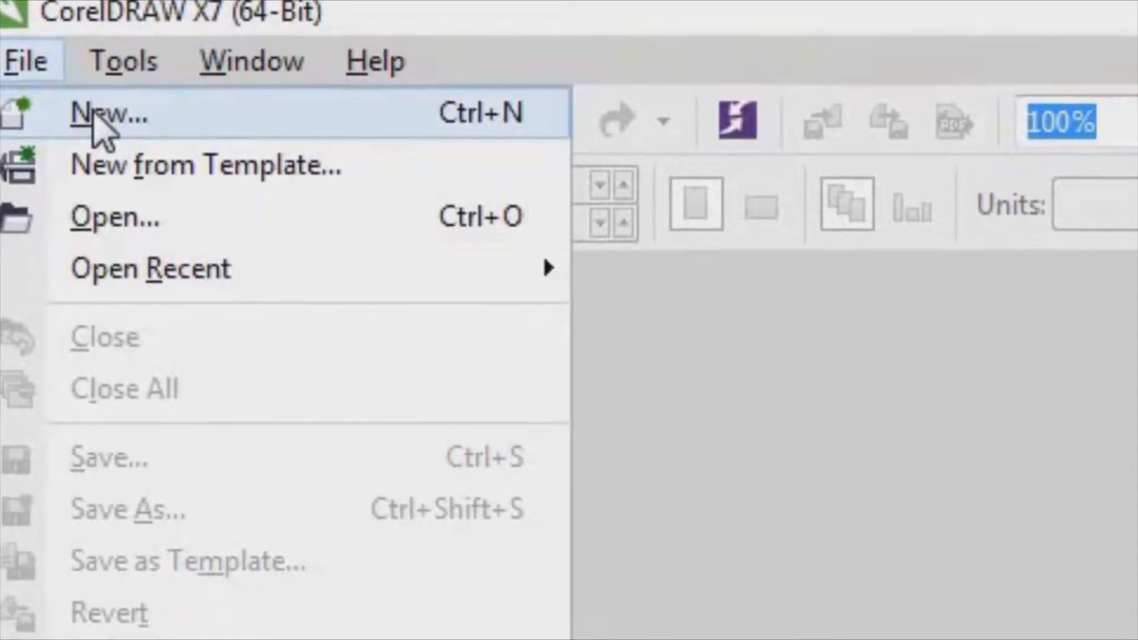
left_click(101, 121)
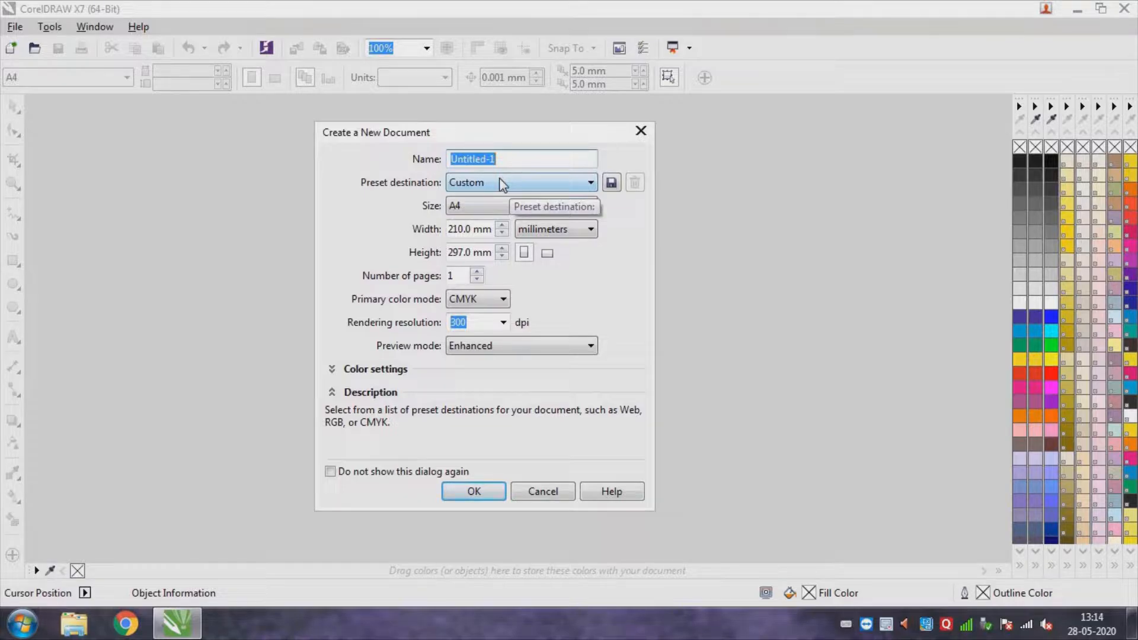
key("BackSpace")
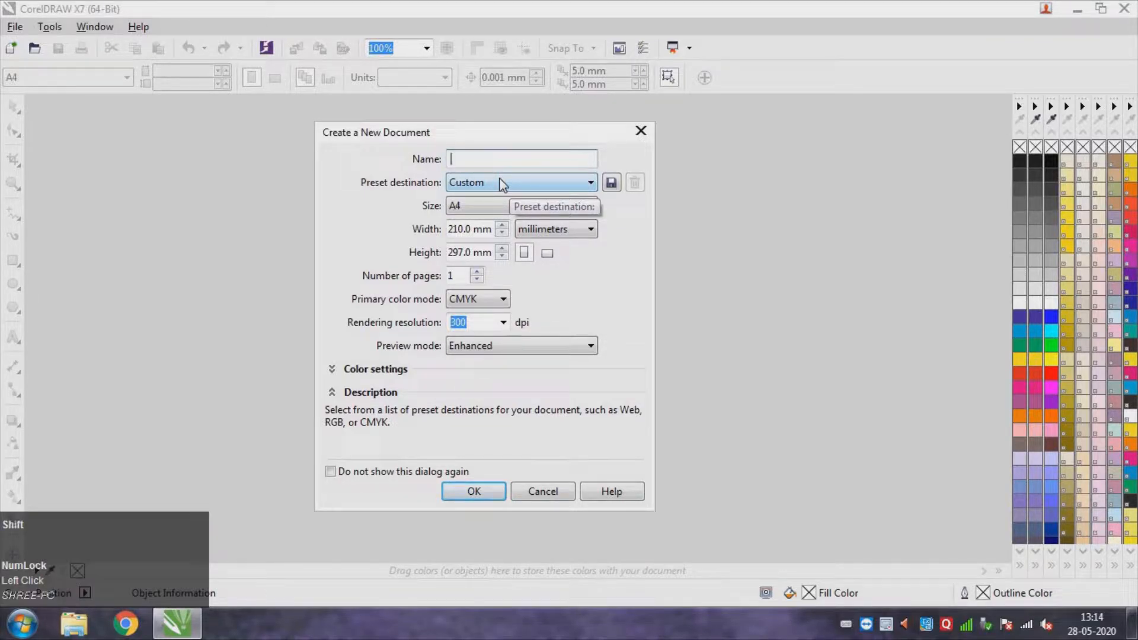
type("Sample")
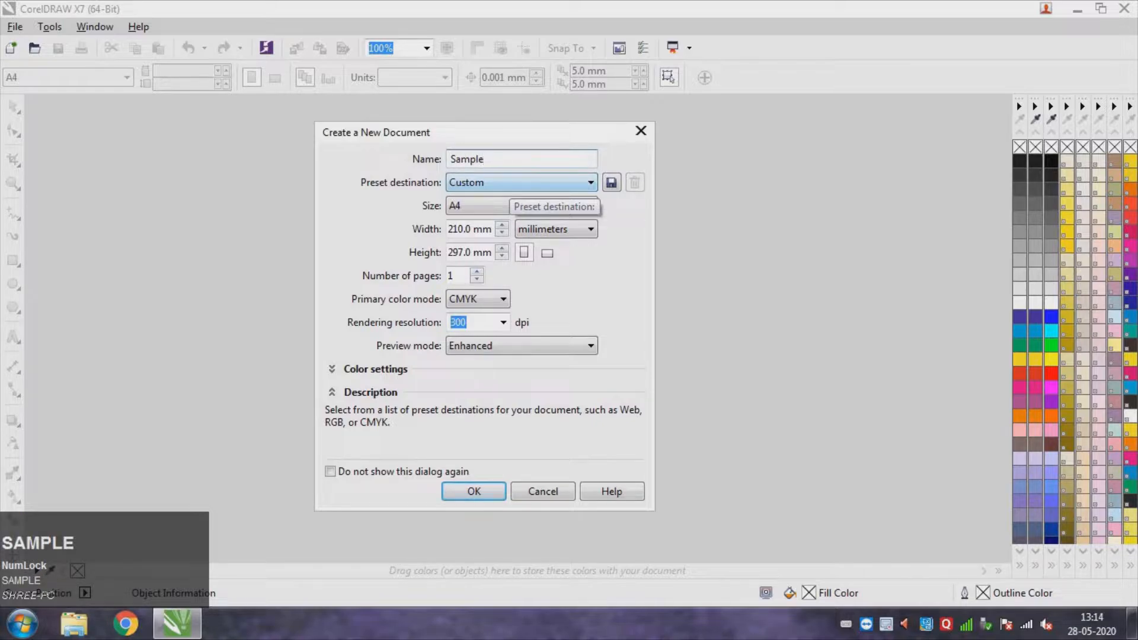
left_click(474, 492)
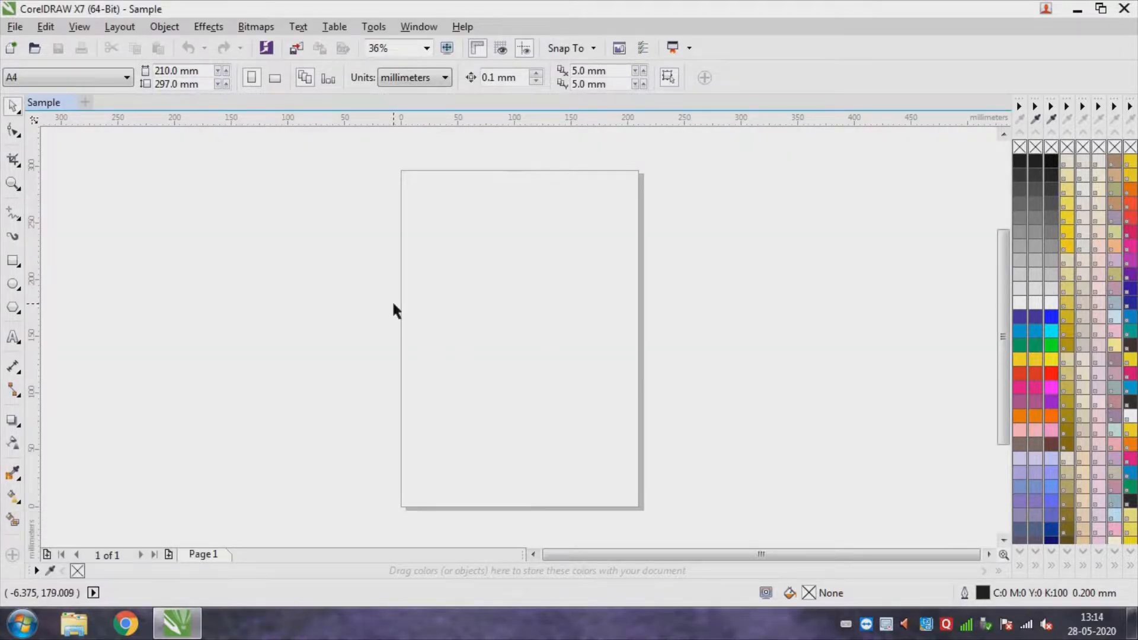
Change the page to landscape orientation and keep the page size applied to all pages.
left_click(274, 78)
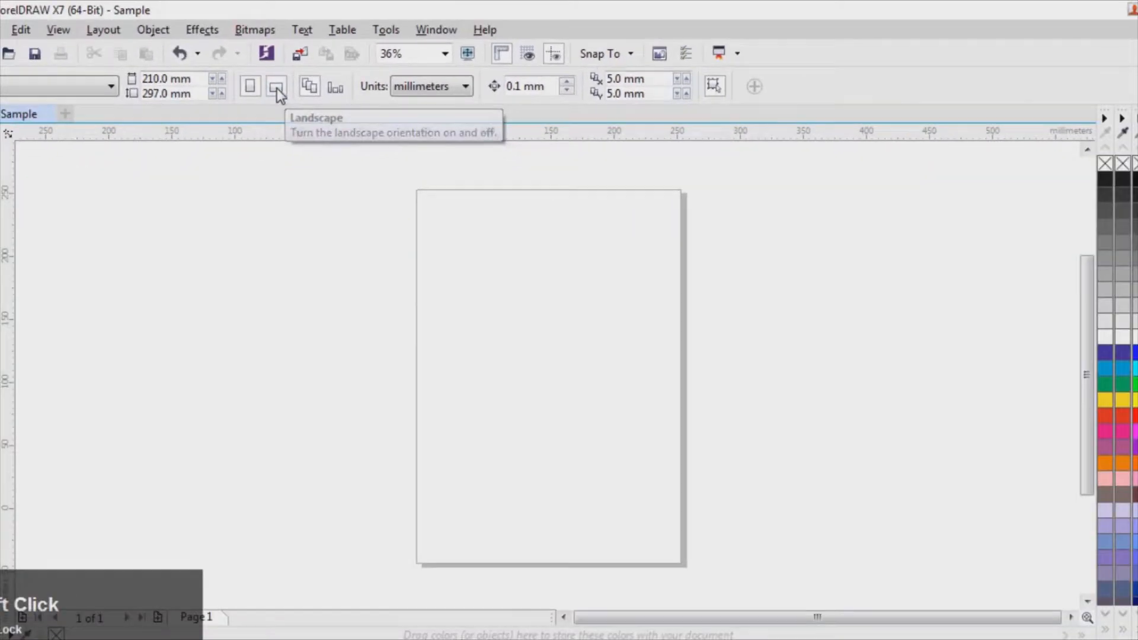
left_click(298, 242)
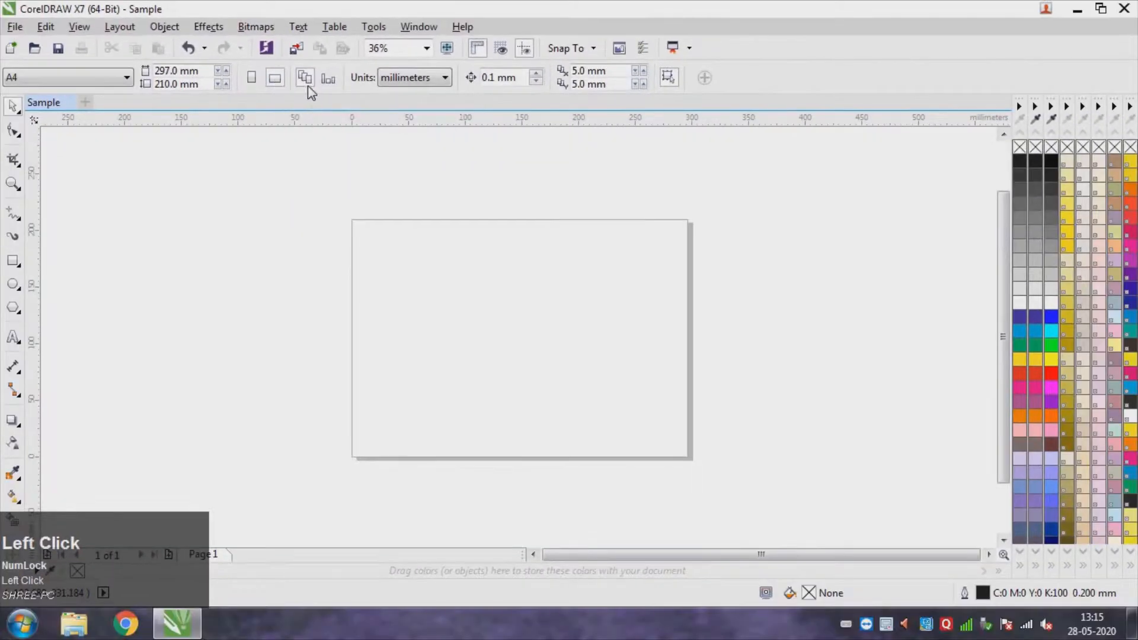
left_click(308, 77)
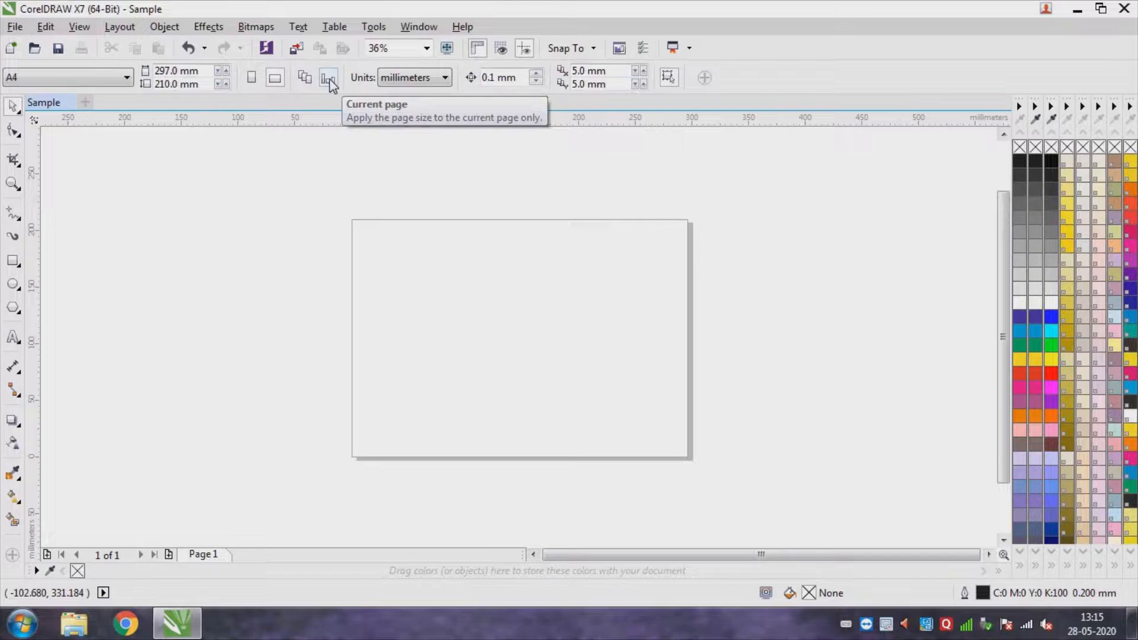
left_click(312, 82)
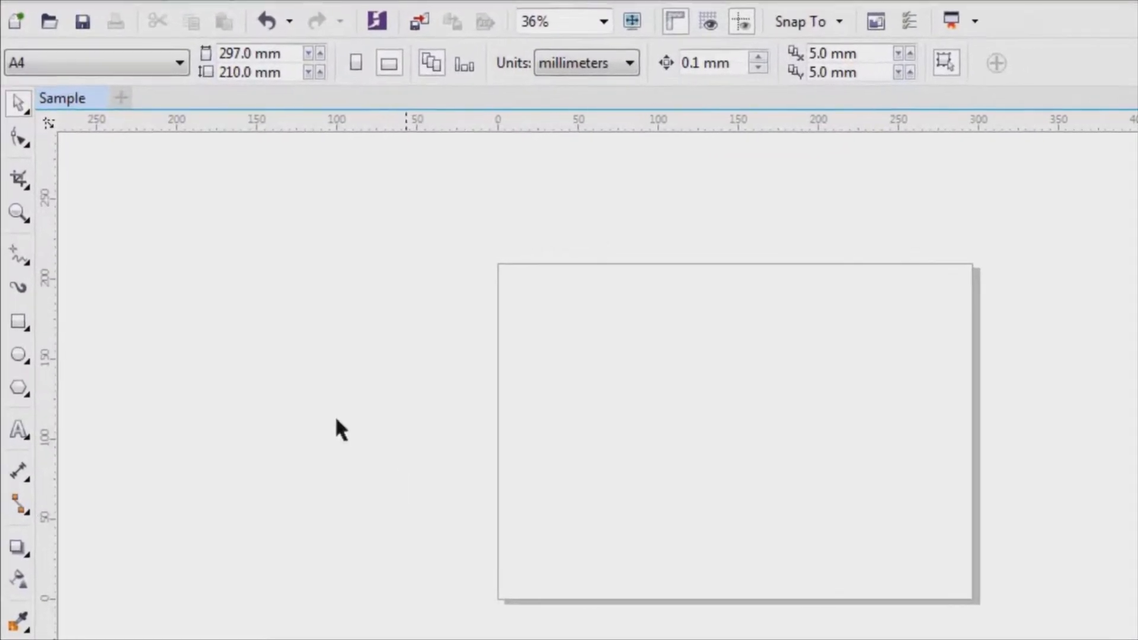
left_click(26, 92)
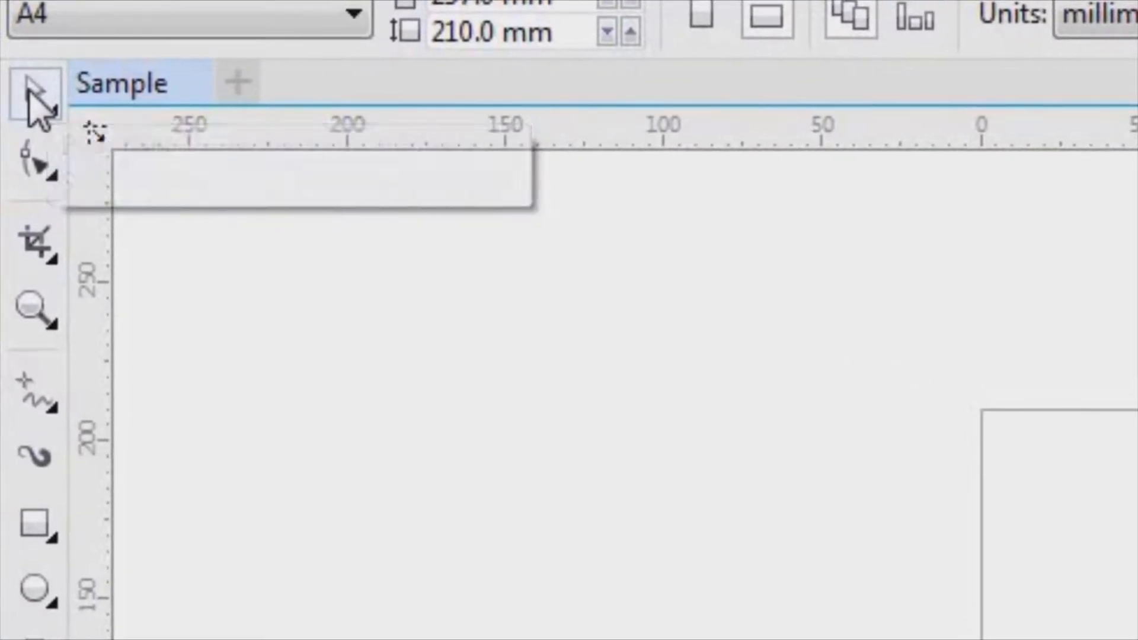
left_click(157, 116)
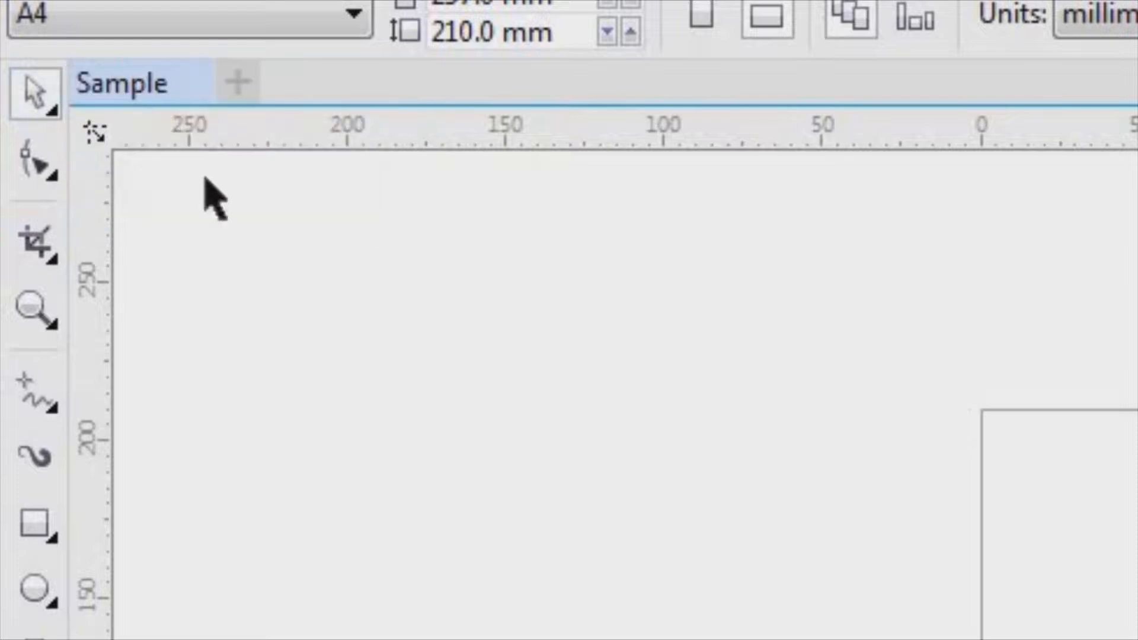
left_click(42, 101)
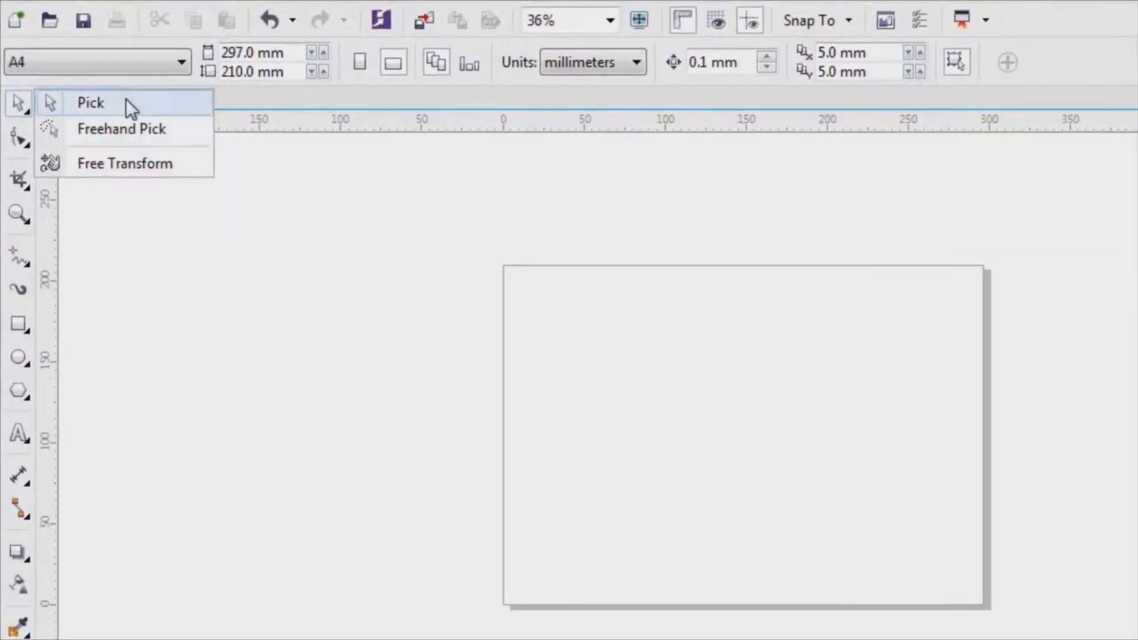
left_click(119, 106)
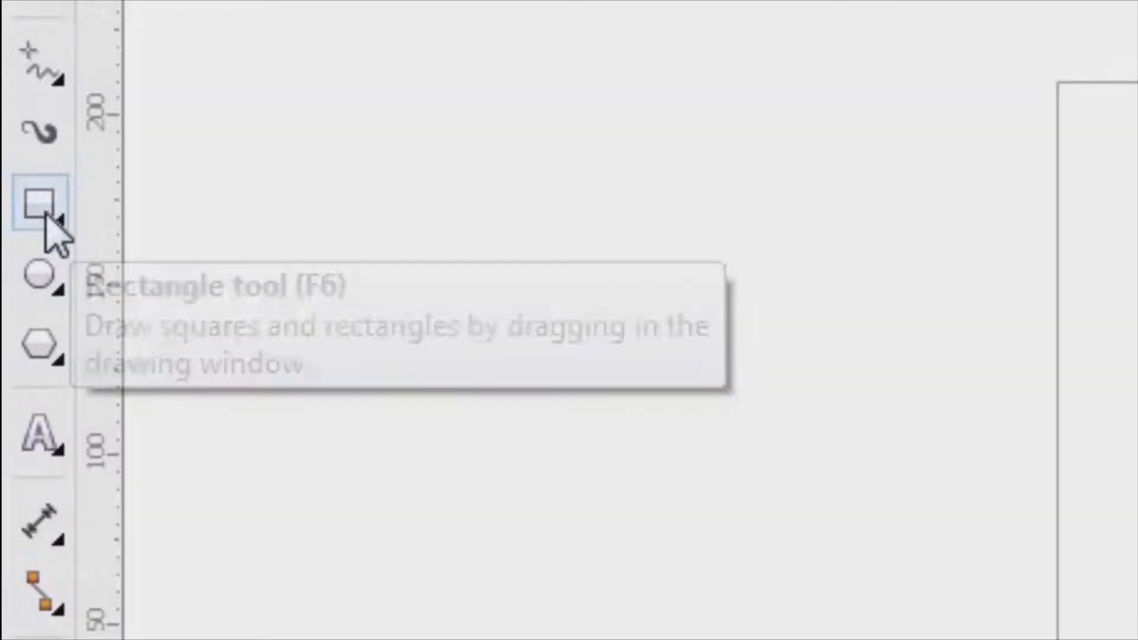
Draw a rectangle about 131 by 91 mm in the page's upper left and an ellipse about 87 by 91 mm in its upper right.
left_click(15, 263)
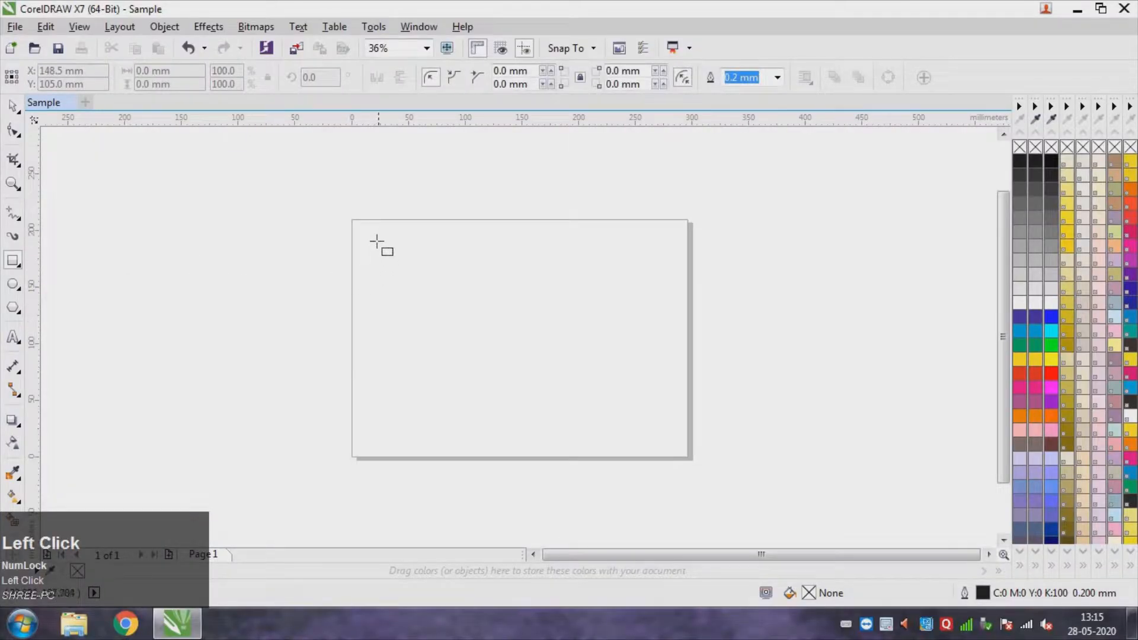
left_click_drag(377, 239, 523, 340)
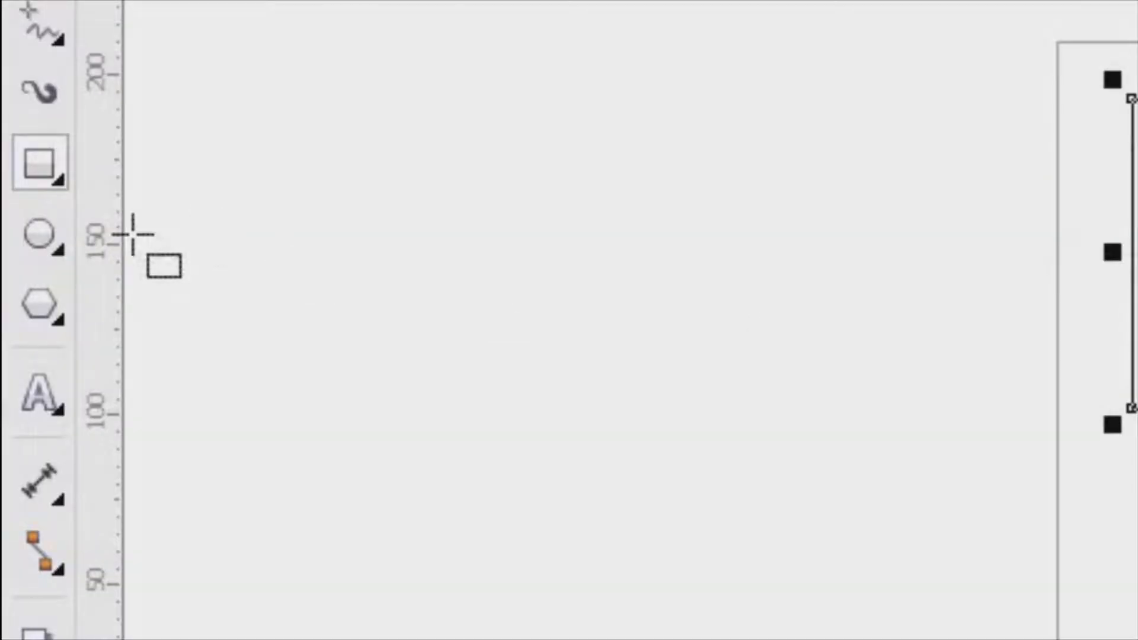
left_click(40, 235)
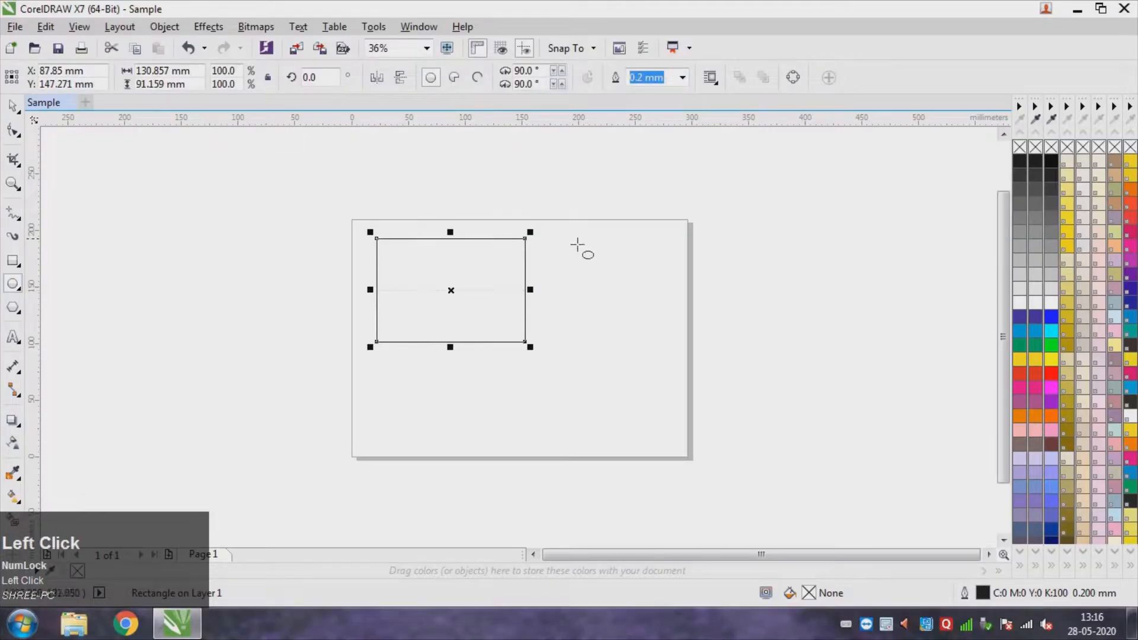
left_click_drag(580, 239, 675, 342)
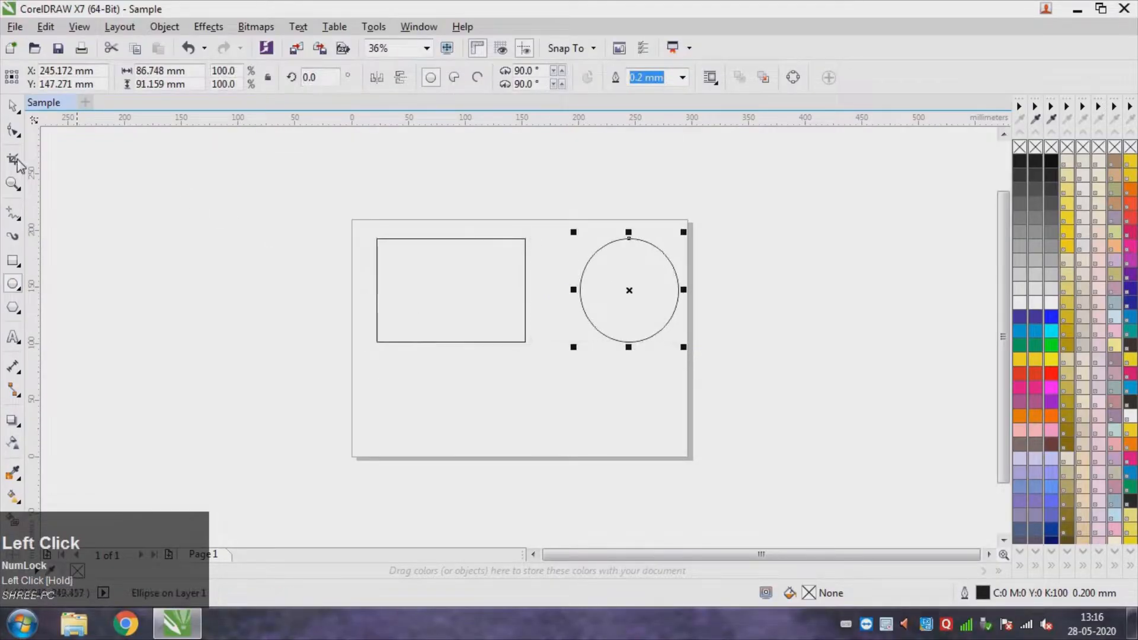
With the Pick tool, move the rectangle's center to about X 105, Y 144 mm and the ellipse's center to about X 239, Y 147 mm.
left_click(11, 106)
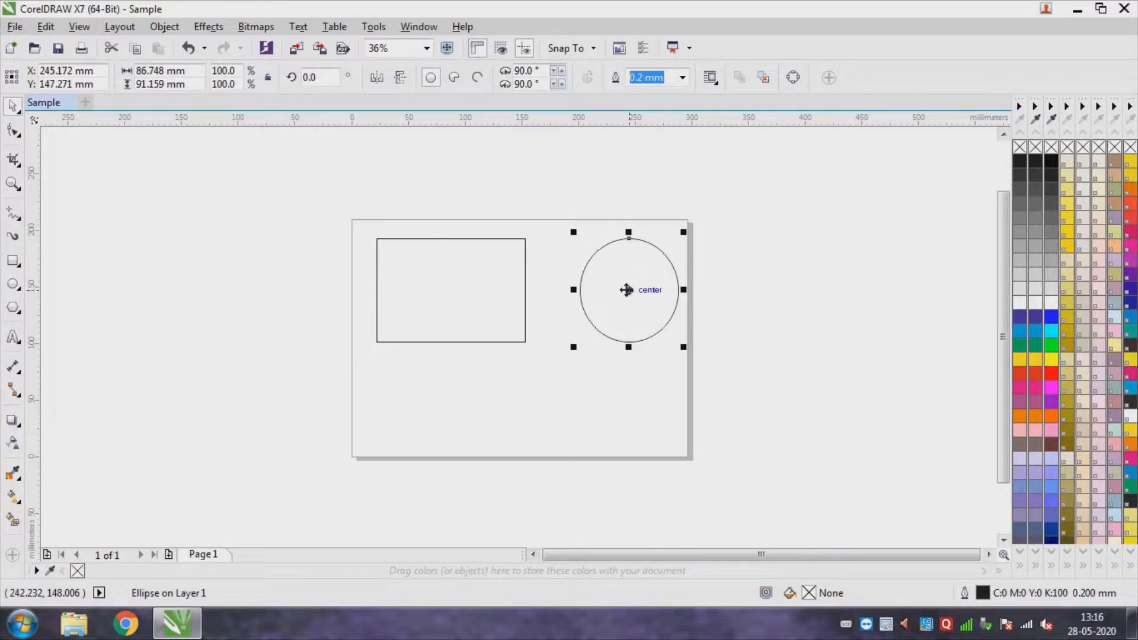
left_click(461, 278)
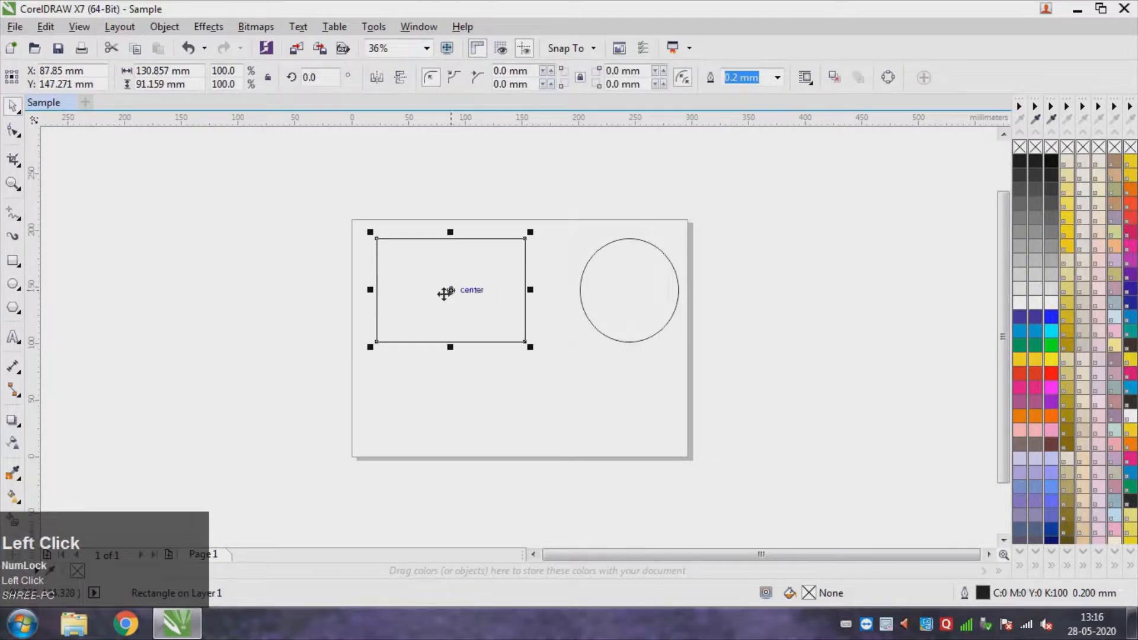
mouse_move(448, 292)
left_mouse_down()
mouse_move(633, 290)
mouse_move(465, 300)
mouse_move(464, 291)
left_mouse_up()
left_click(630, 288)
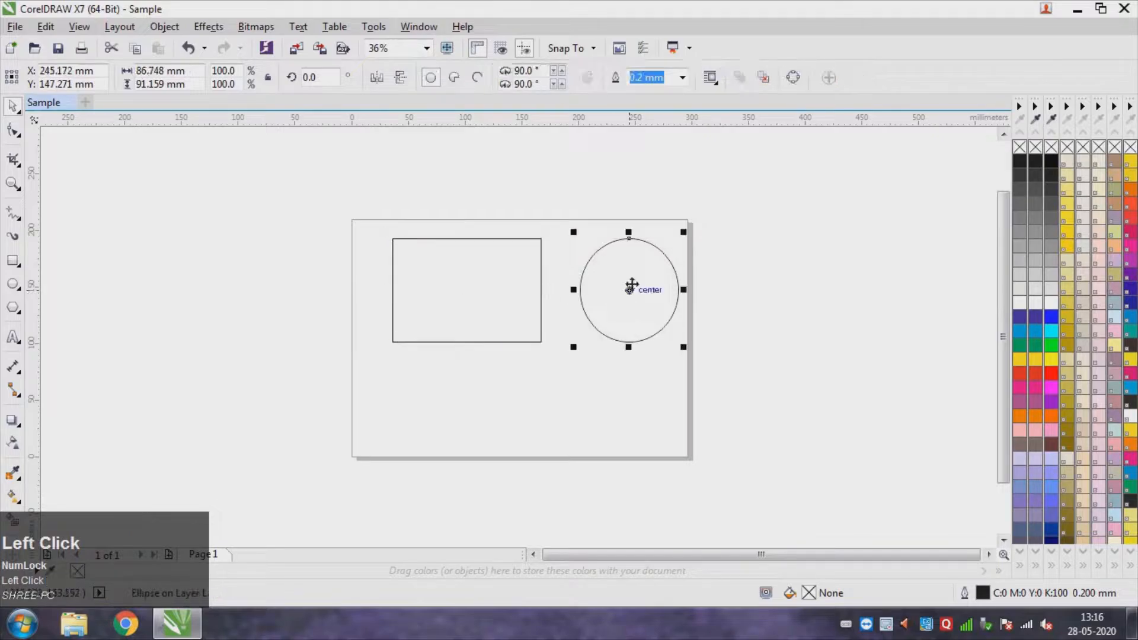
mouse_move(628, 290)
left_mouse_down()
mouse_move(467, 291)
mouse_move(623, 292)
left_mouse_up()
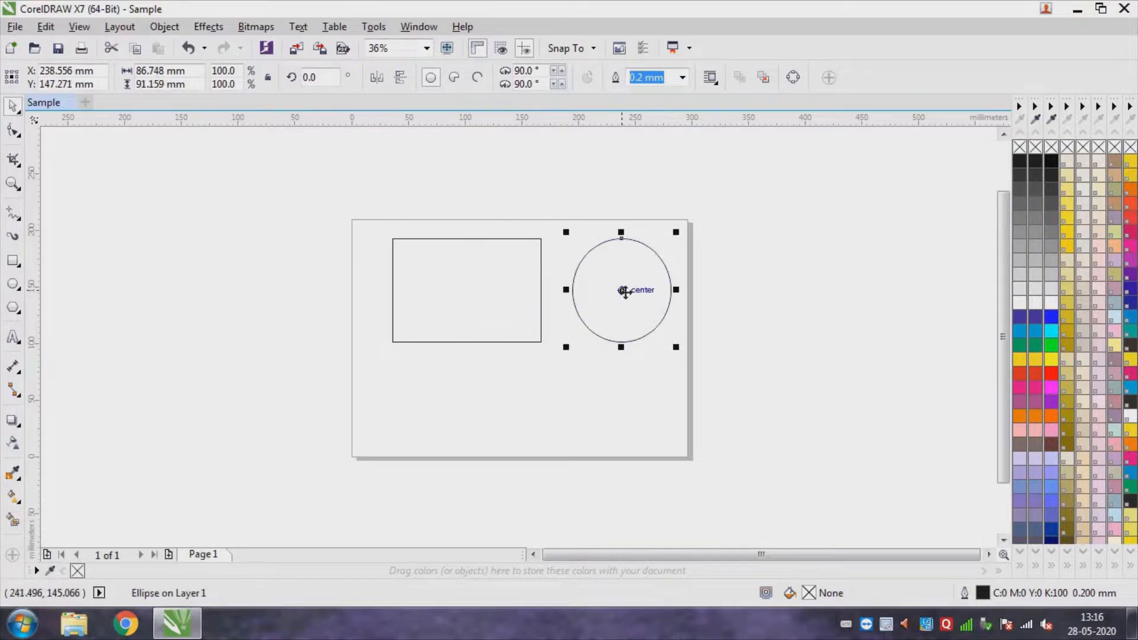
left_click(468, 294)
mouse_move(462, 292)
left_mouse_down()
mouse_move(617, 289)
mouse_move(465, 295)
left_mouse_up()
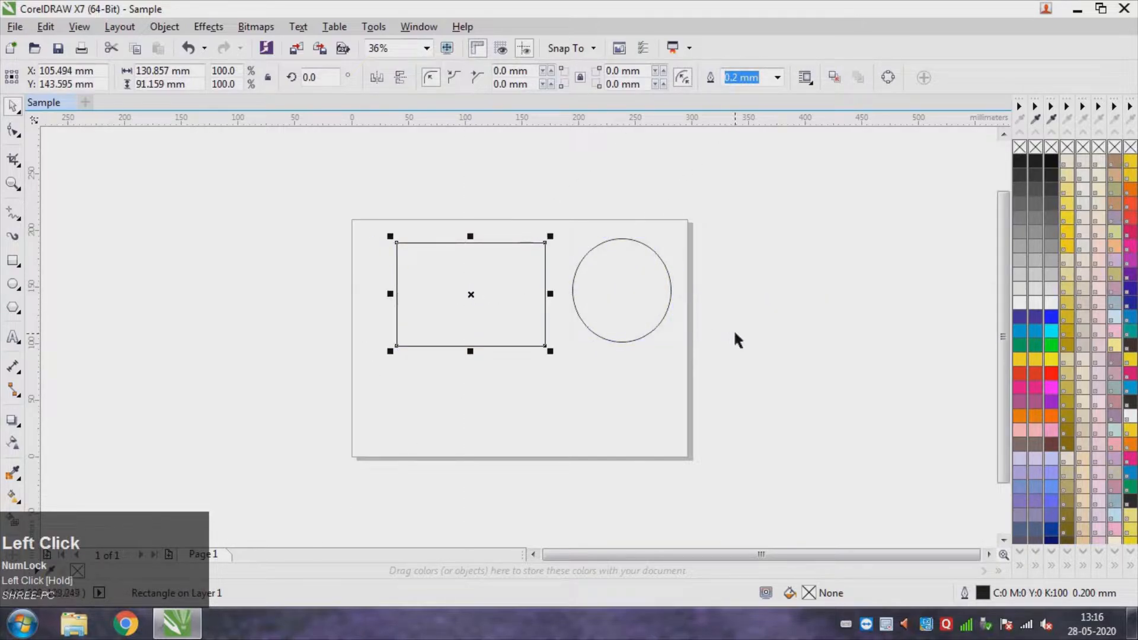
Marquee-select the rectangle and ellipse together, move them down about 4 mm, and deselect them.
left_click(743, 220)
left_click_drag(747, 199, 336, 365)
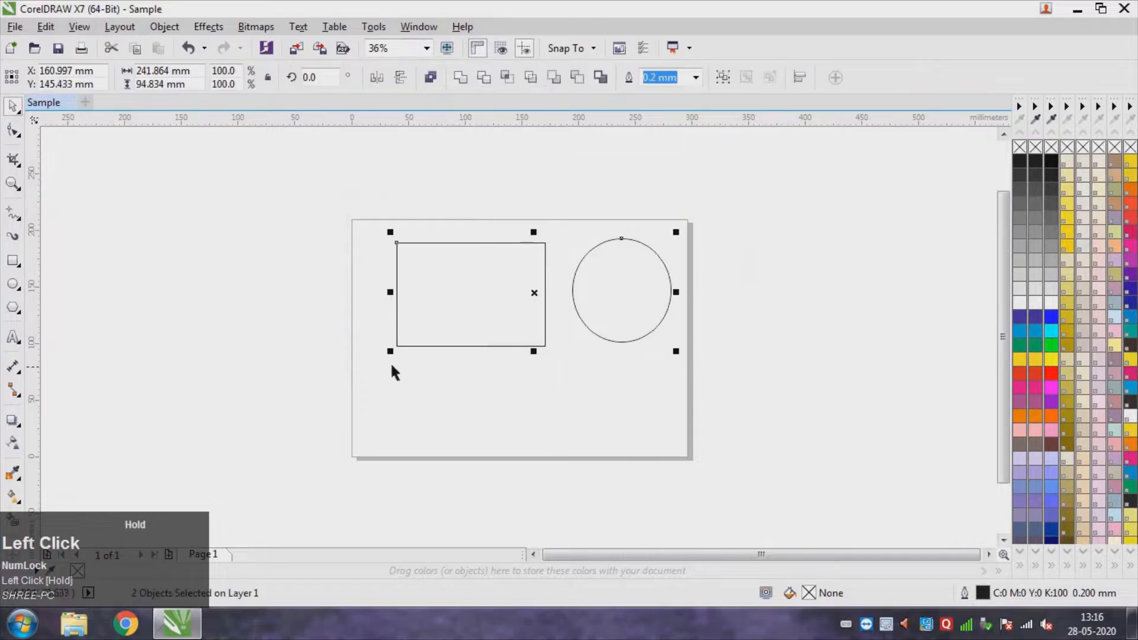
left_click_drag(536, 294, 535, 326)
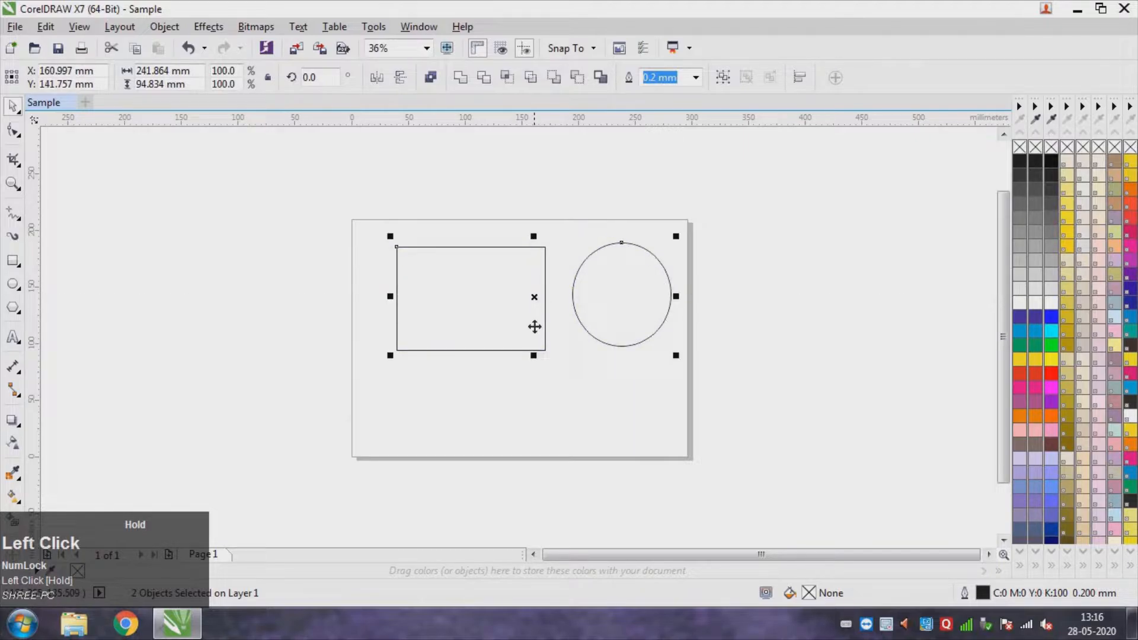
left_click(570, 409)
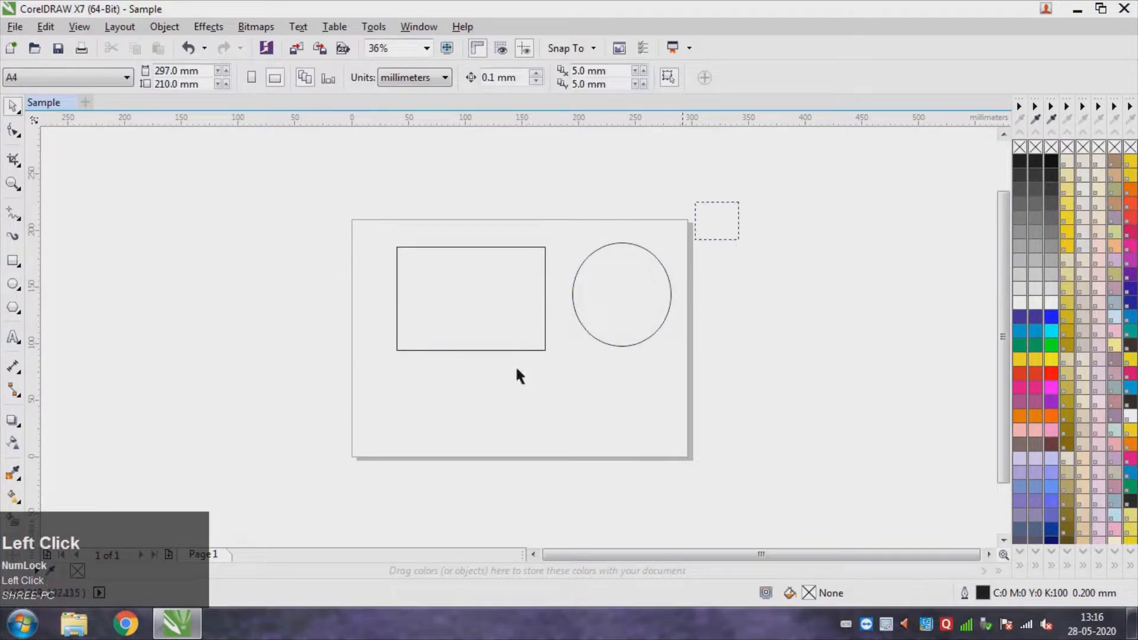
Select both shapes again with a marquee, shift them about 13 mm to the left, and clear the selection.
left_click_drag(519, 375, 272, 406)
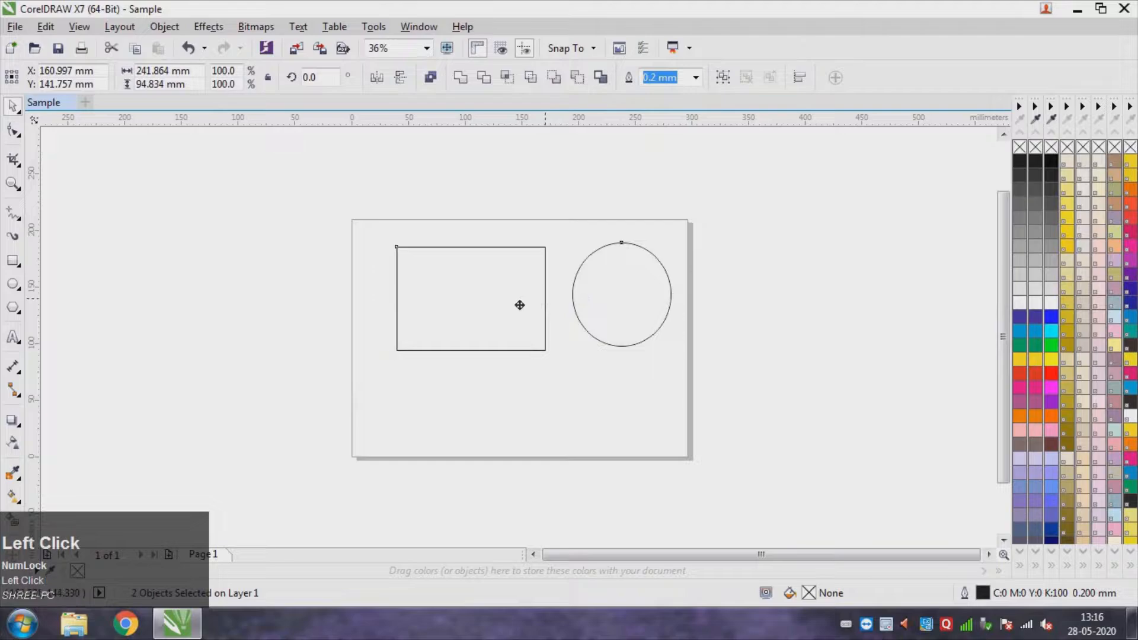
mouse_move(519, 305)
left_mouse_down()
mouse_move(548, 302)
mouse_move(507, 293)
mouse_move(539, 312)
mouse_move(528, 294)
mouse_move(521, 307)
left_mouse_up()
left_click_drag(740, 196, 308, 420)
mouse_move(518, 312)
left_mouse_down()
mouse_move(508, 312)
mouse_move(538, 302)
mouse_move(525, 292)
mouse_move(521, 302)
left_mouse_up()
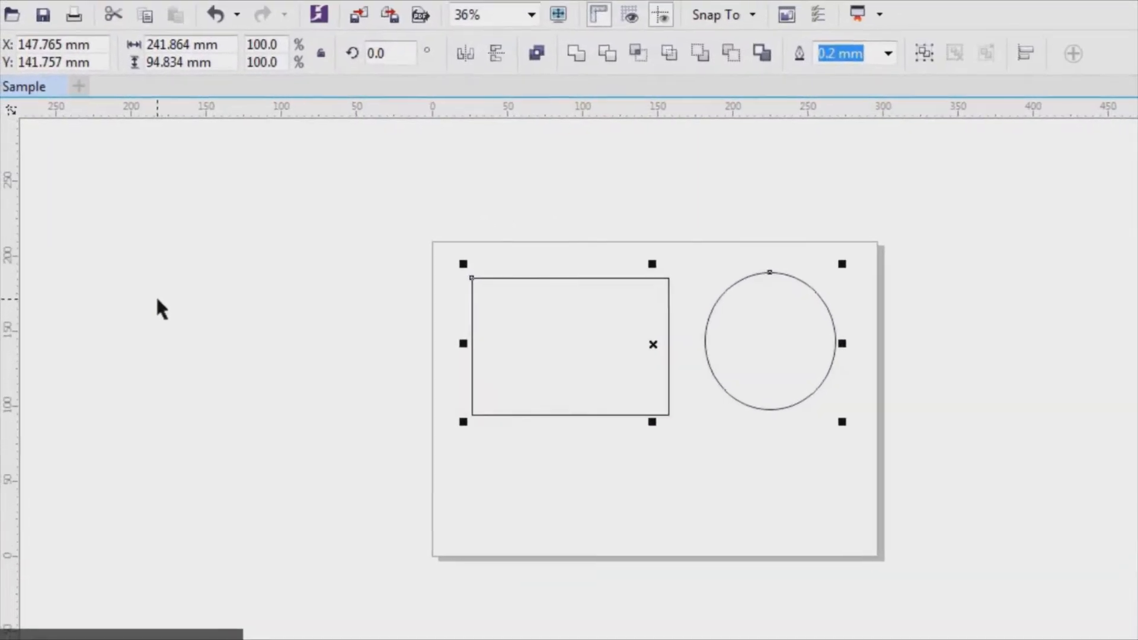
left_click(526, 416)
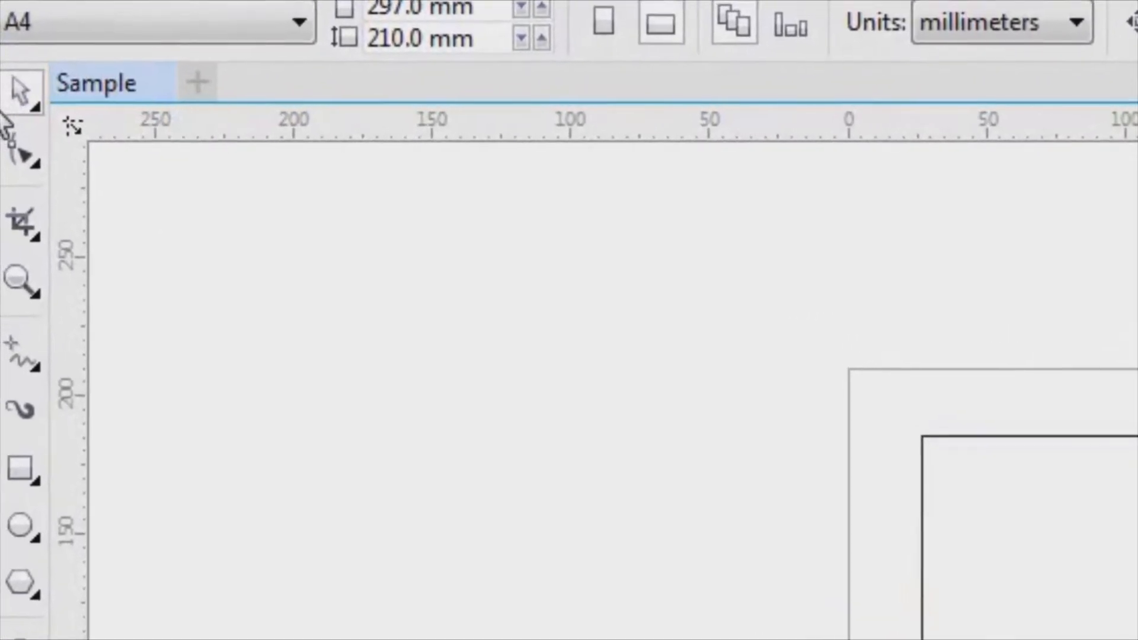
With the Freehand Pick tool, lasso the rectangle and ellipse together and move them about 10 mm right and 2 mm up.
left_click(16, 95)
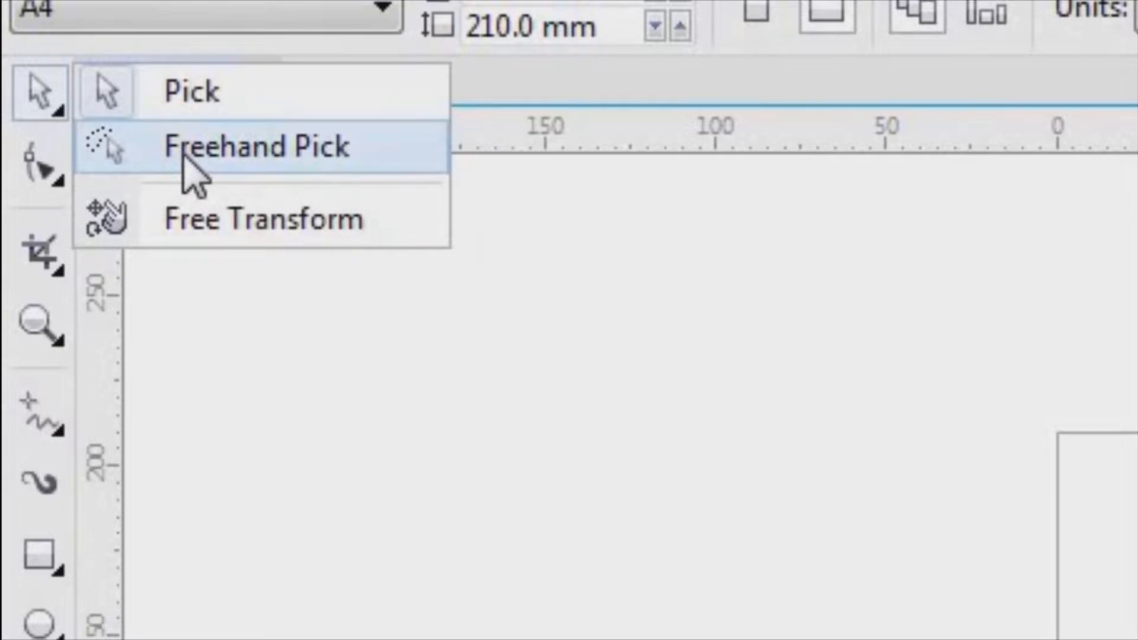
left_click(196, 161)
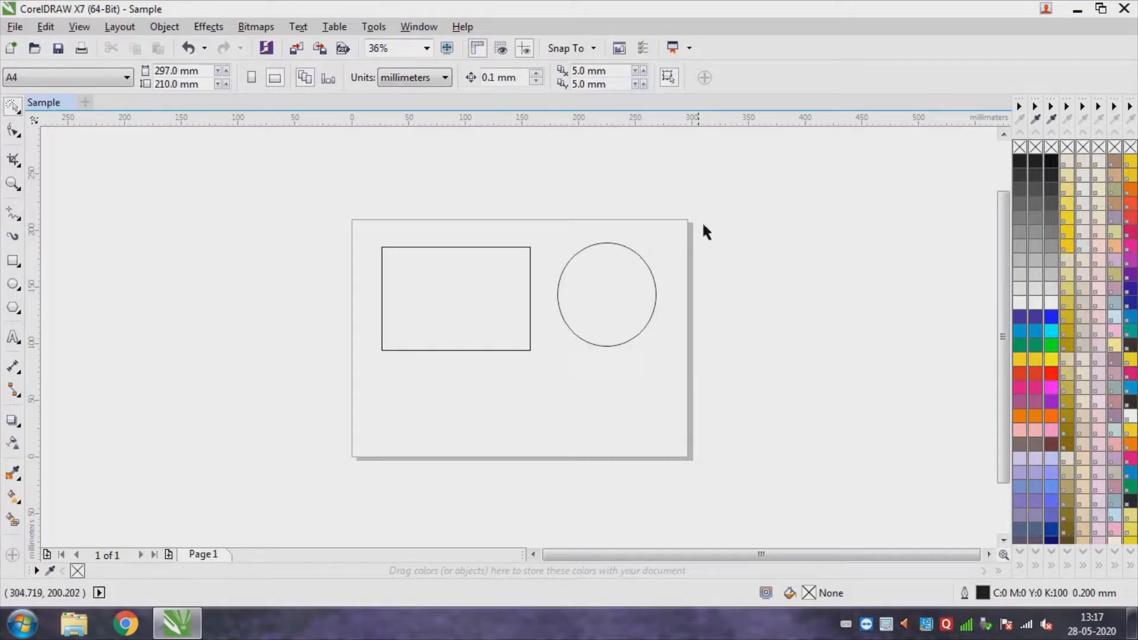
mouse_move(715, 201)
left_mouse_down()
mouse_move(654, 278)
mouse_move(333, 409)
mouse_move(514, 261)
left_mouse_up()
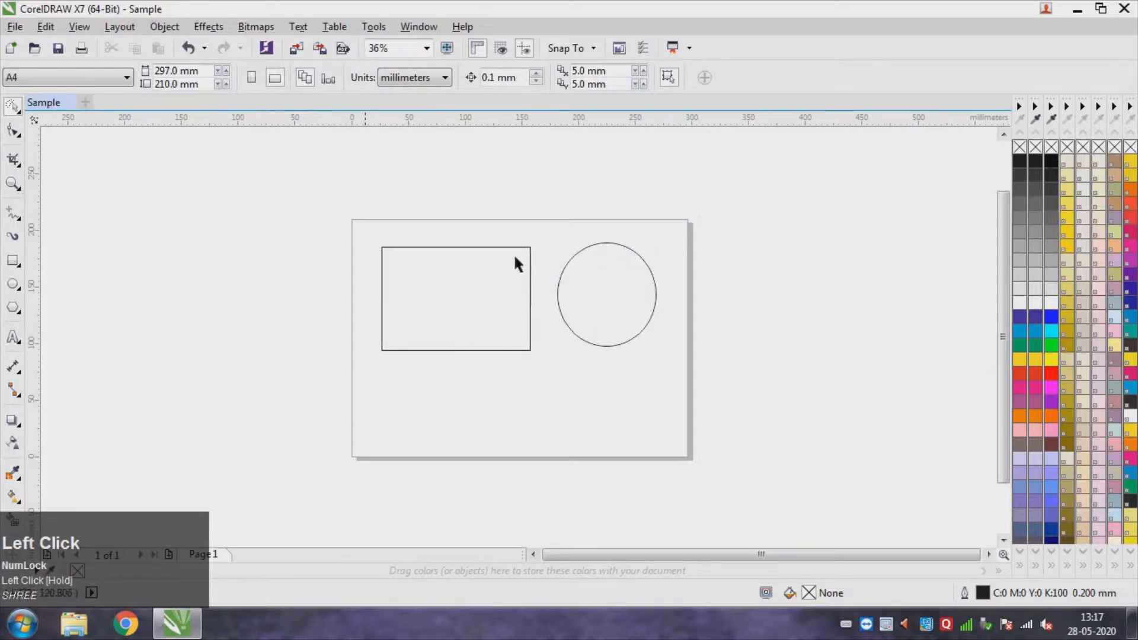
mouse_move(691, 176)
left_mouse_down()
mouse_move(589, 419)
mouse_move(251, 354)
mouse_move(208, 254)
mouse_move(286, 281)
left_mouse_up()
mouse_move(519, 301)
left_mouse_down()
mouse_move(526, 332)
mouse_move(521, 292)
mouse_move(536, 315)
mouse_move(527, 303)
left_mouse_up()
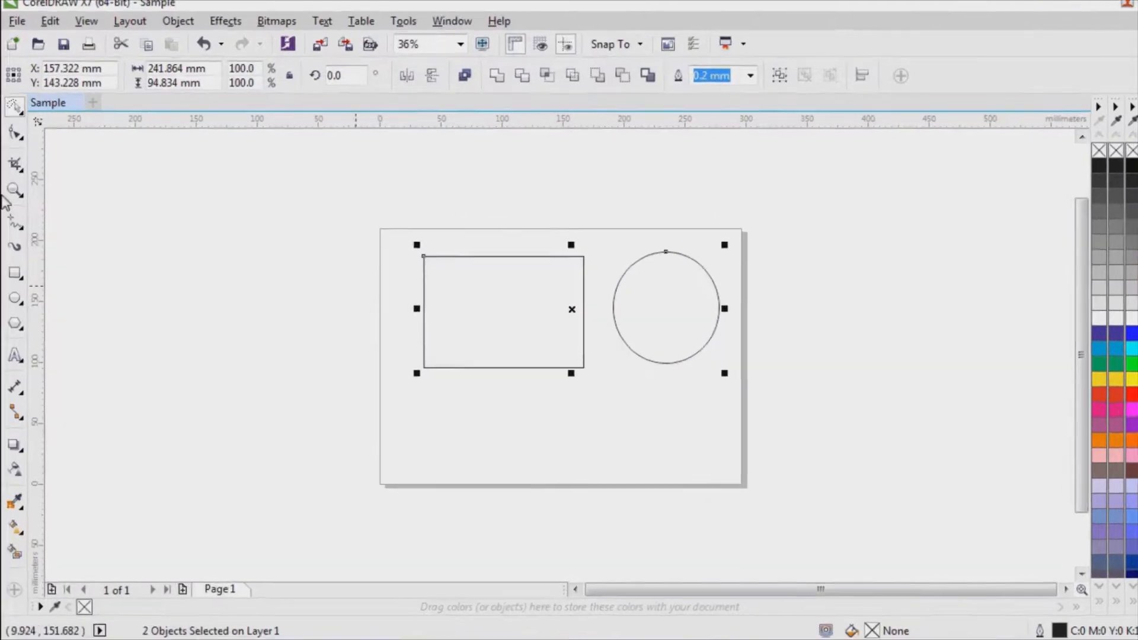
left_click(23, 98)
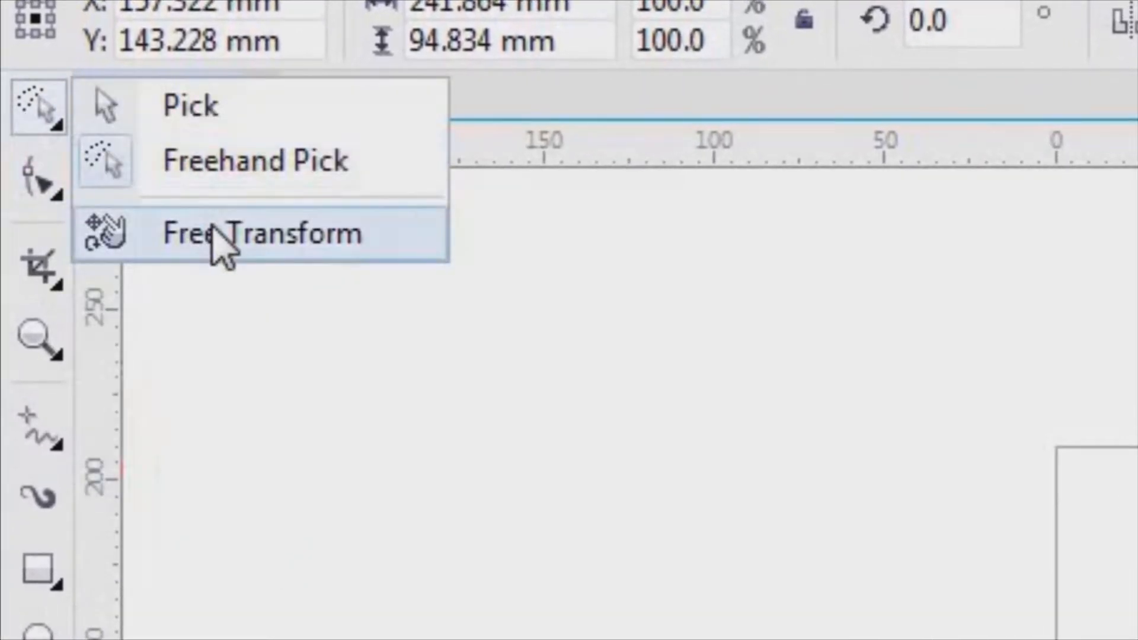
left_click(218, 237)
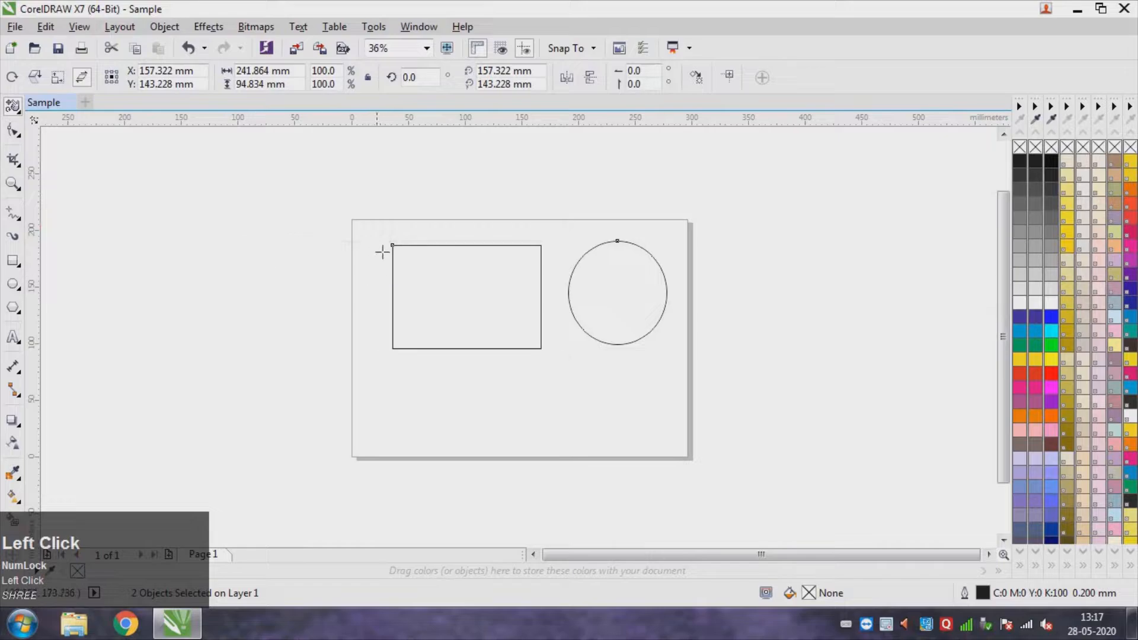
left_click(14, 107)
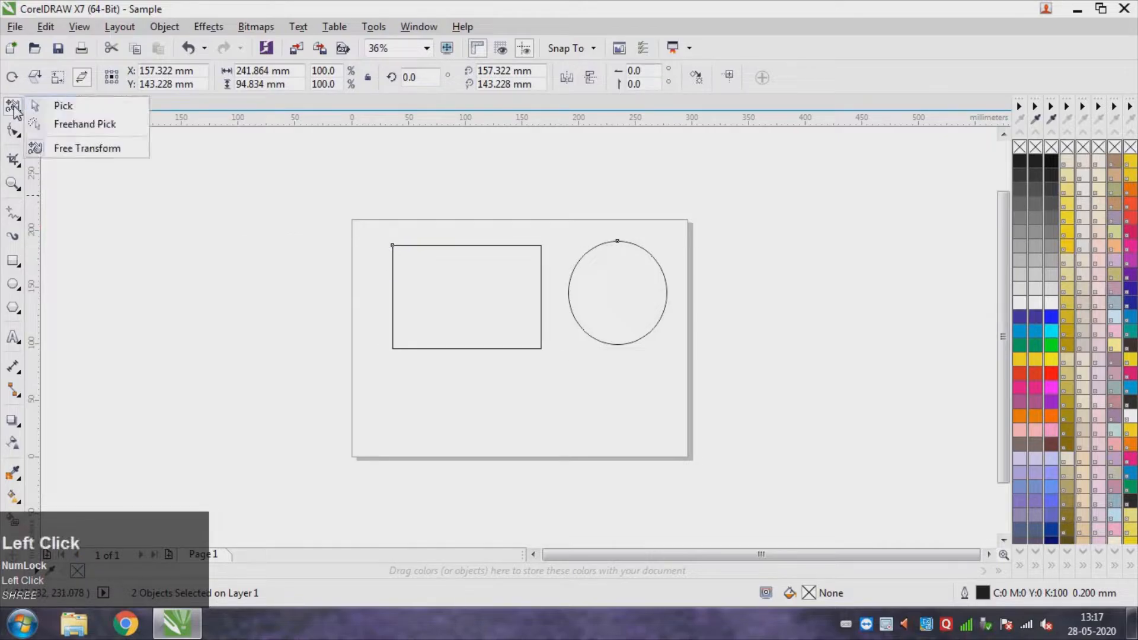
left_click(59, 104)
left_click(409, 342)
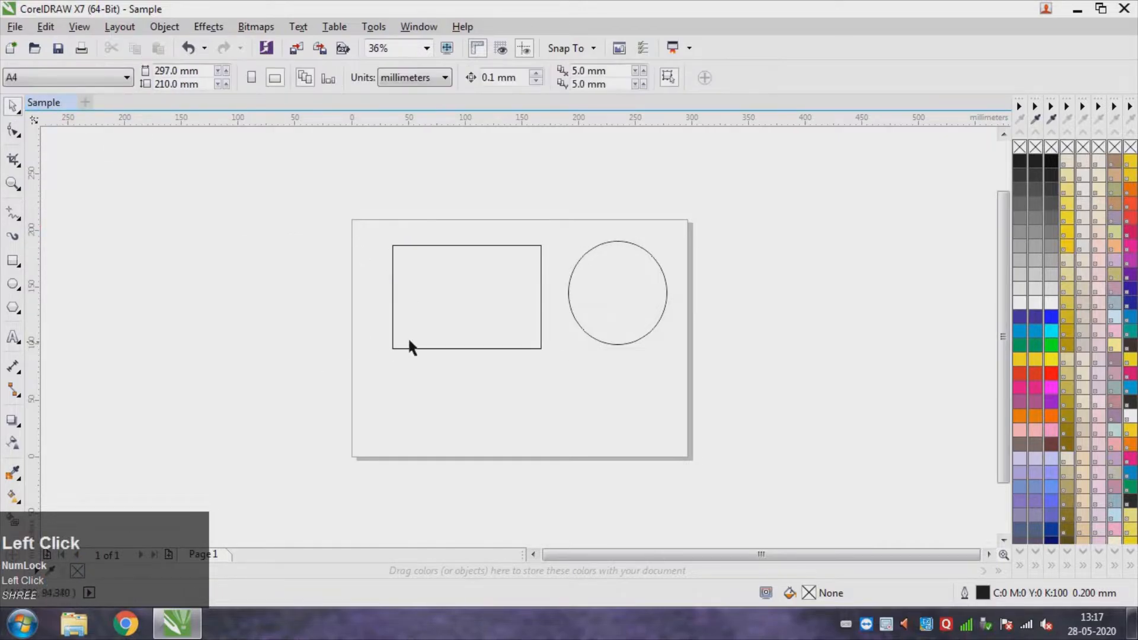
Mirror only the rectangle upward across its top edge, using Free Transform's free angle reflection from its upper-right corner.
left_click(411, 339)
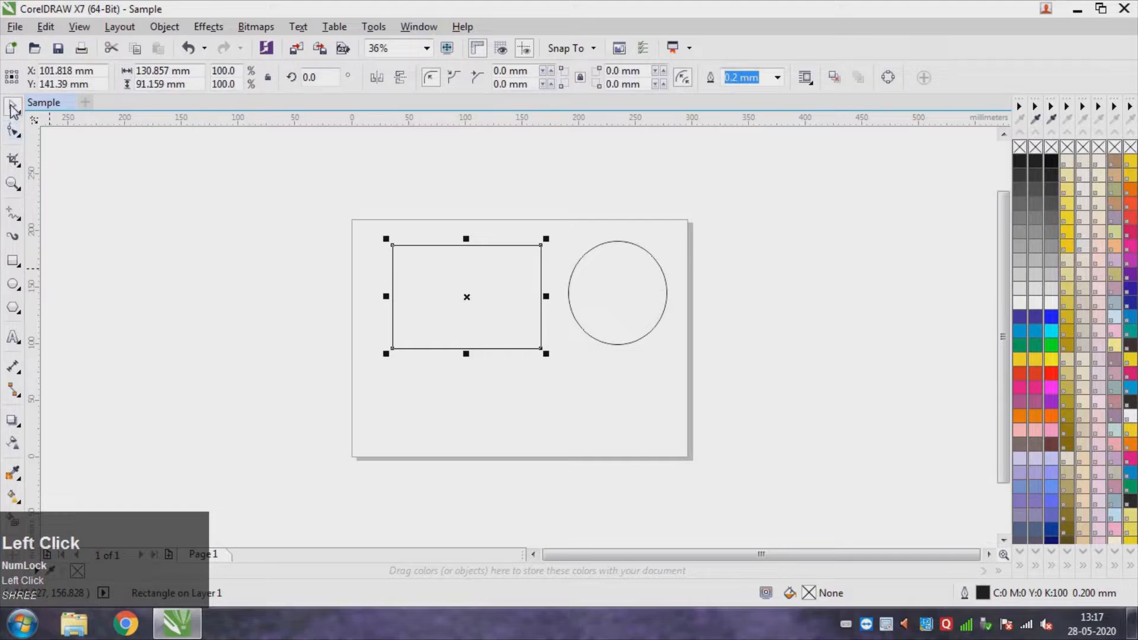
left_click_drag(13, 108, 45, 148)
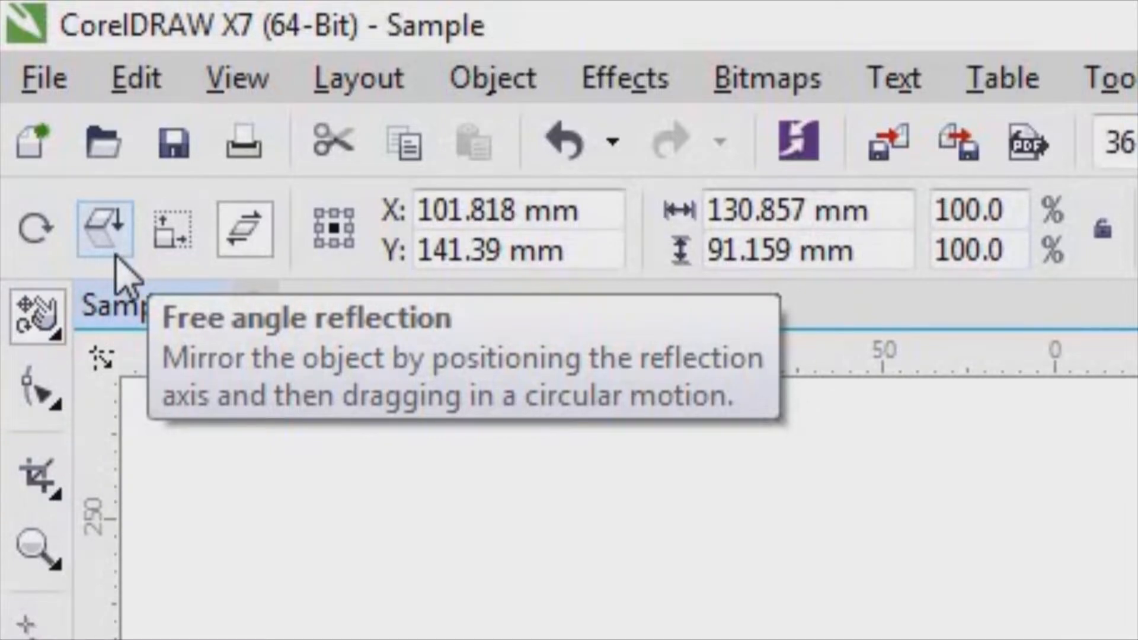
left_click(115, 253)
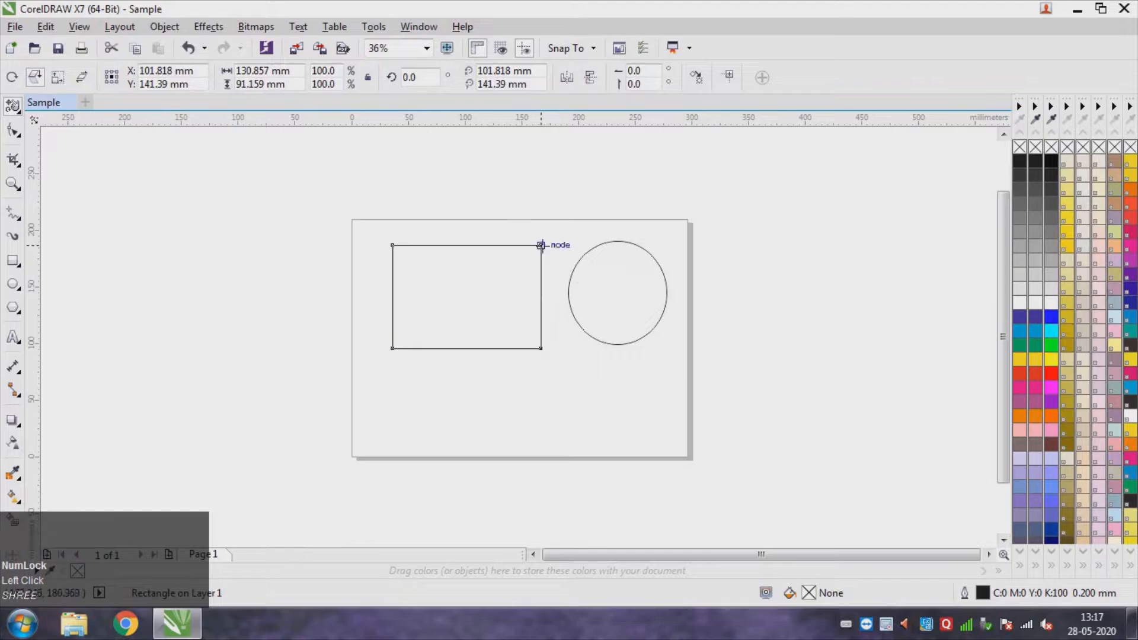
left_click_drag(540, 245, 568, 244)
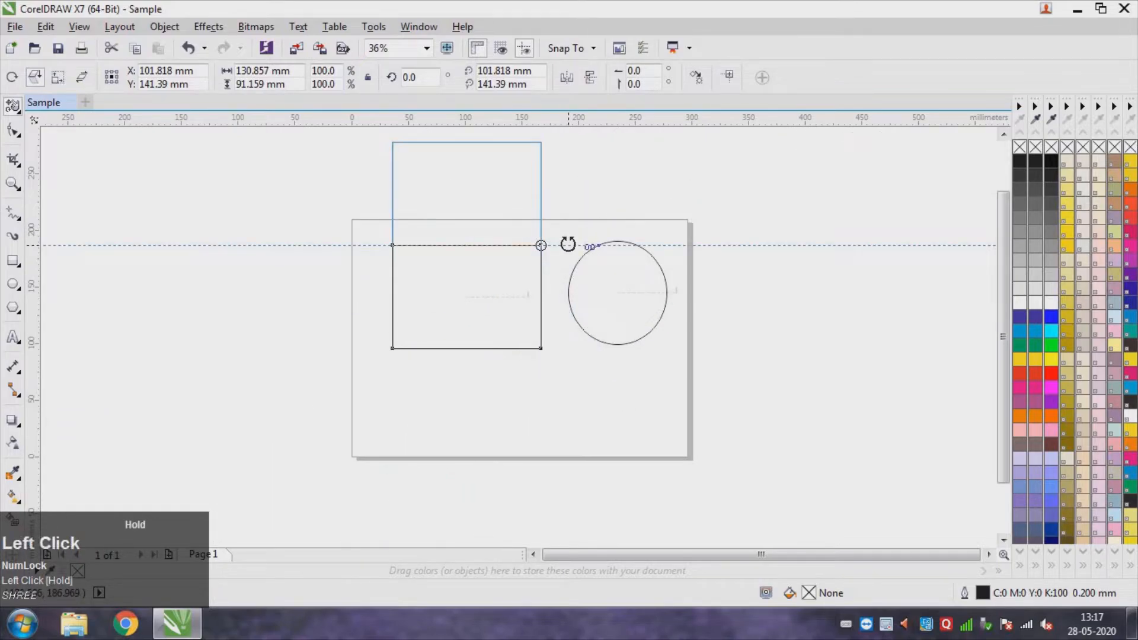
left_click_drag(565, 243, 566, 244)
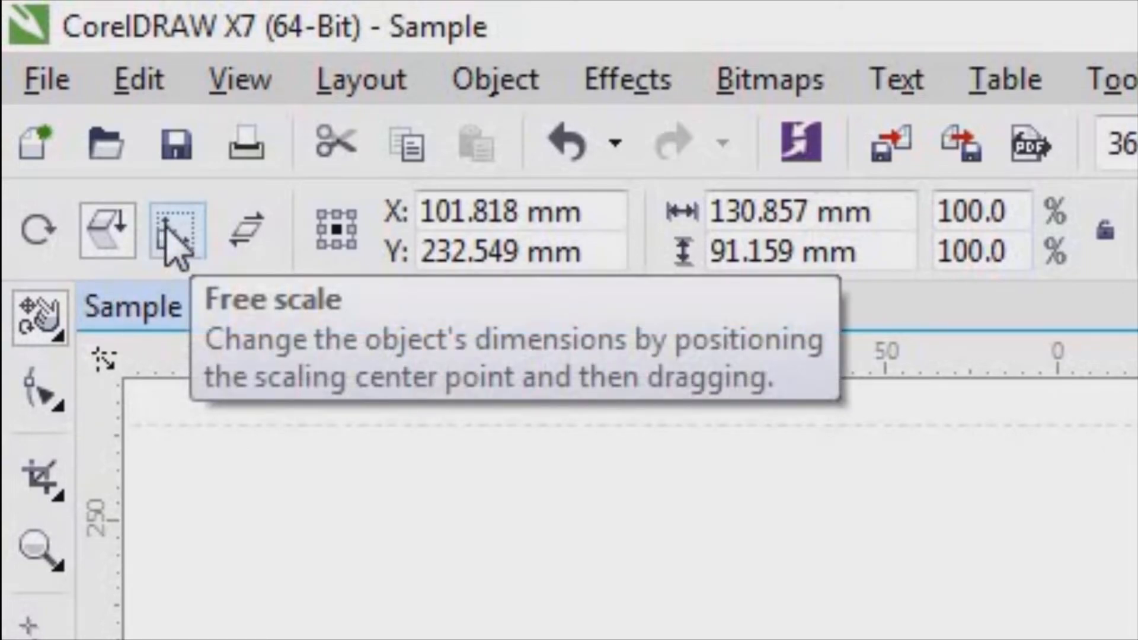
Free-scale the rectangle around its upper-right corner to about 120 by 83 mm.
left_click(168, 230)
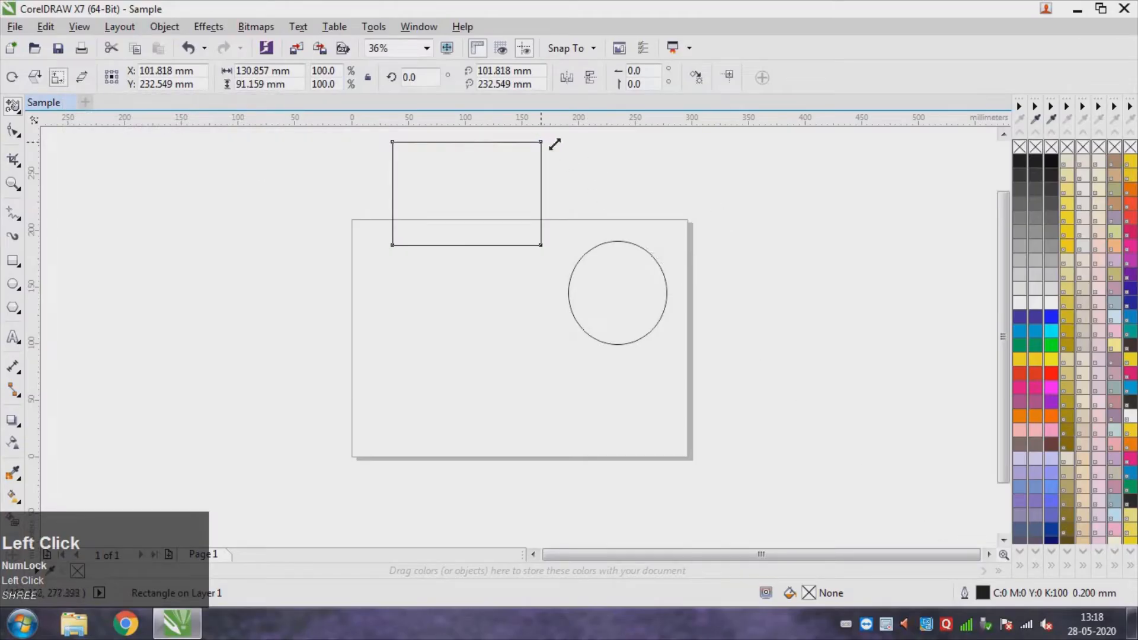
left_click_drag(554, 144, 584, 142)
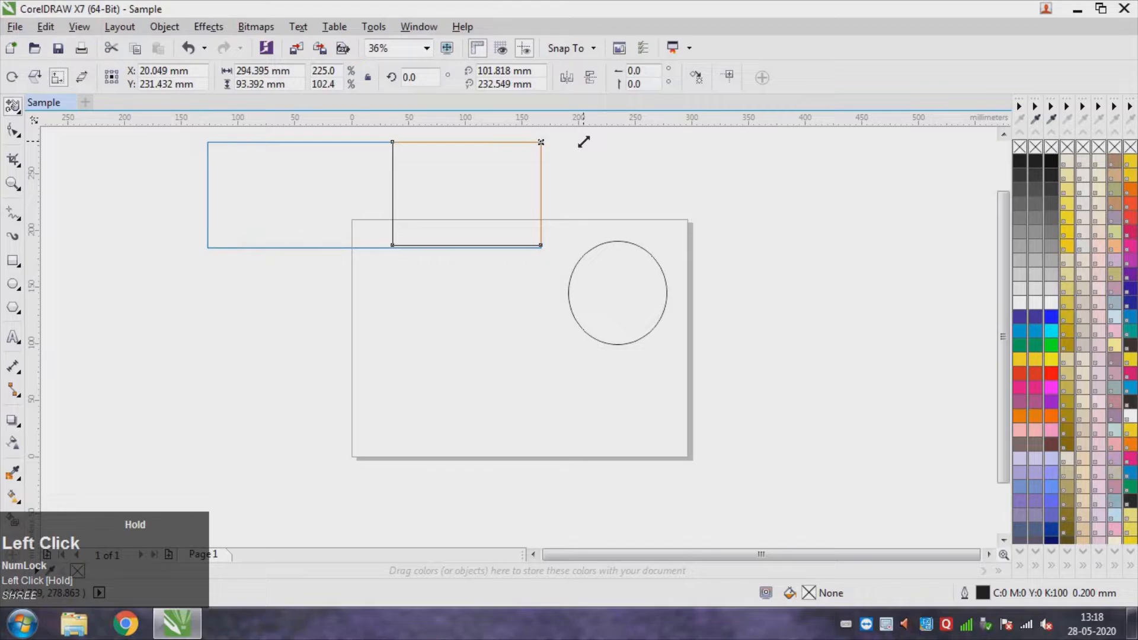
left_click_drag(584, 142, 540, 198)
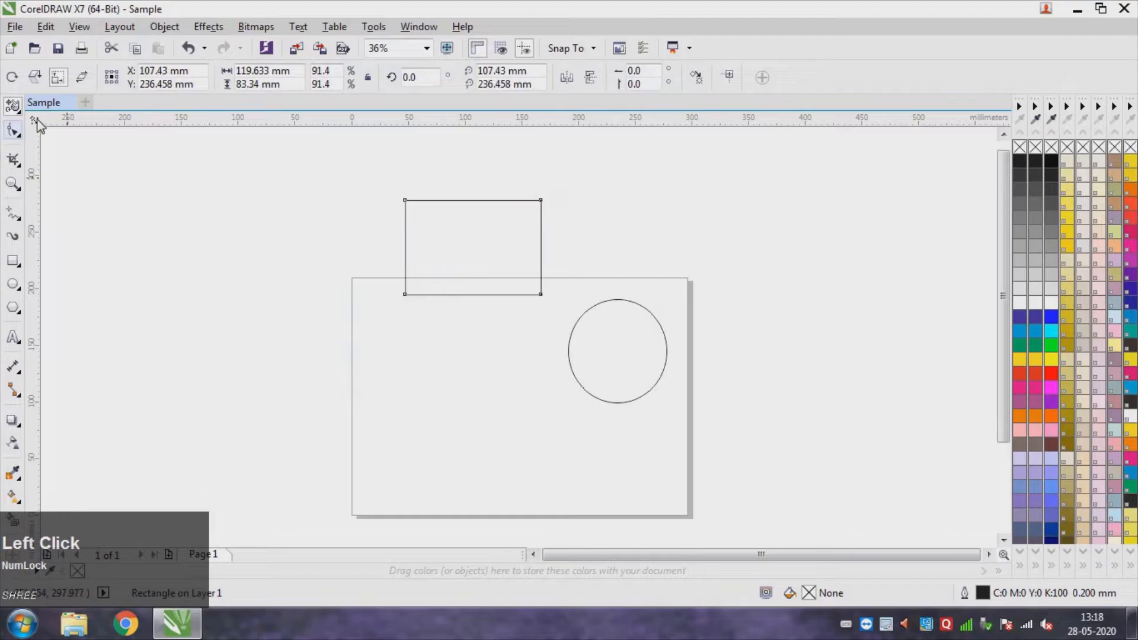
Free-skew the rectangle twice around its upper-right corner until its overall size is about 108 by 221 mm.
left_click(82, 77)
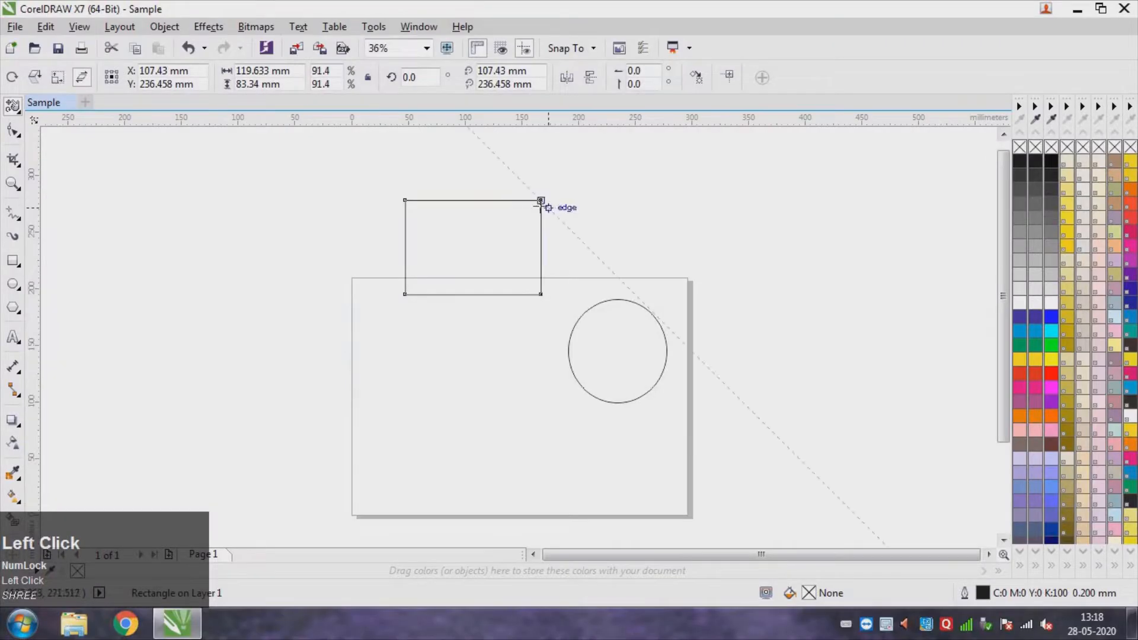
left_click_drag(540, 202, 599, 224)
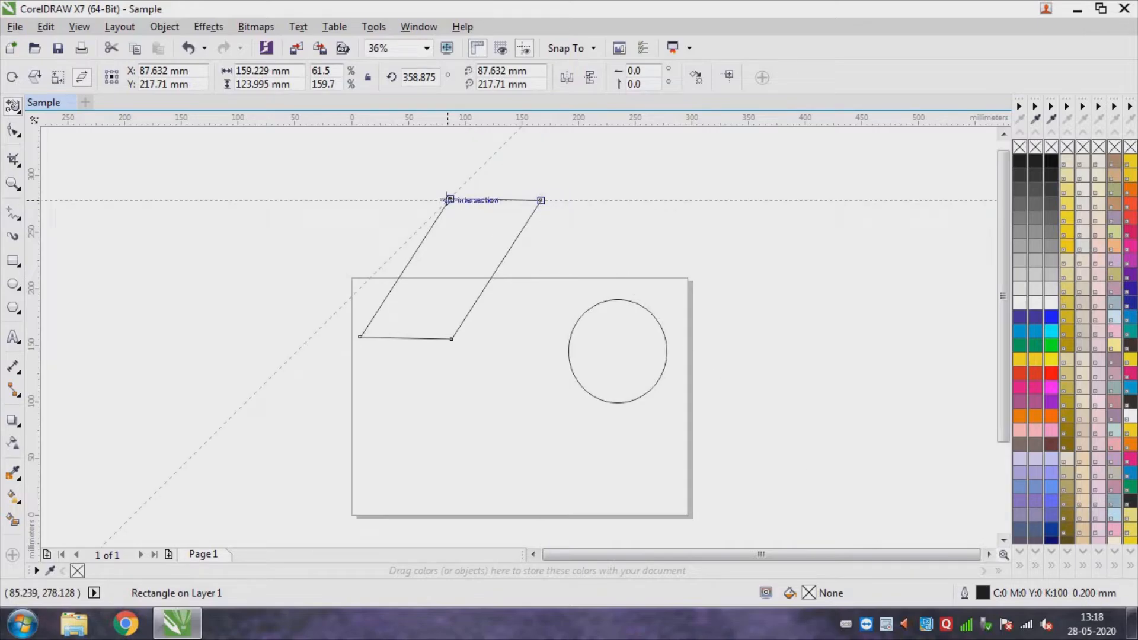
left_click(541, 201)
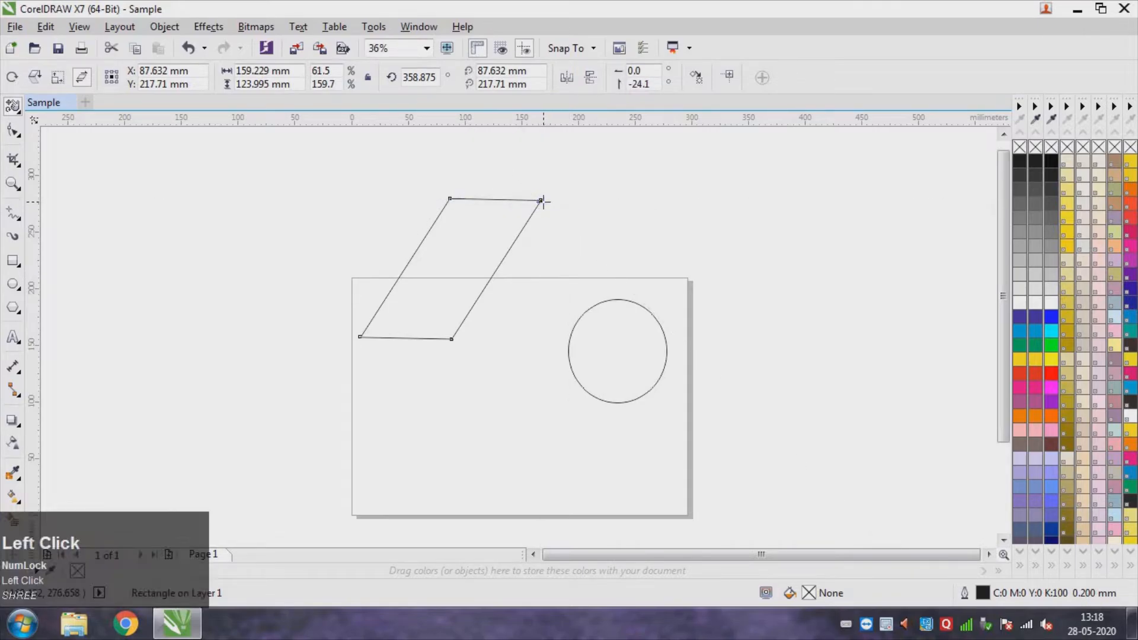
mouse_move(550, 203)
left_mouse_down()
mouse_move(560, 196)
mouse_move(524, 226)
mouse_move(541, 200)
left_mouse_up()
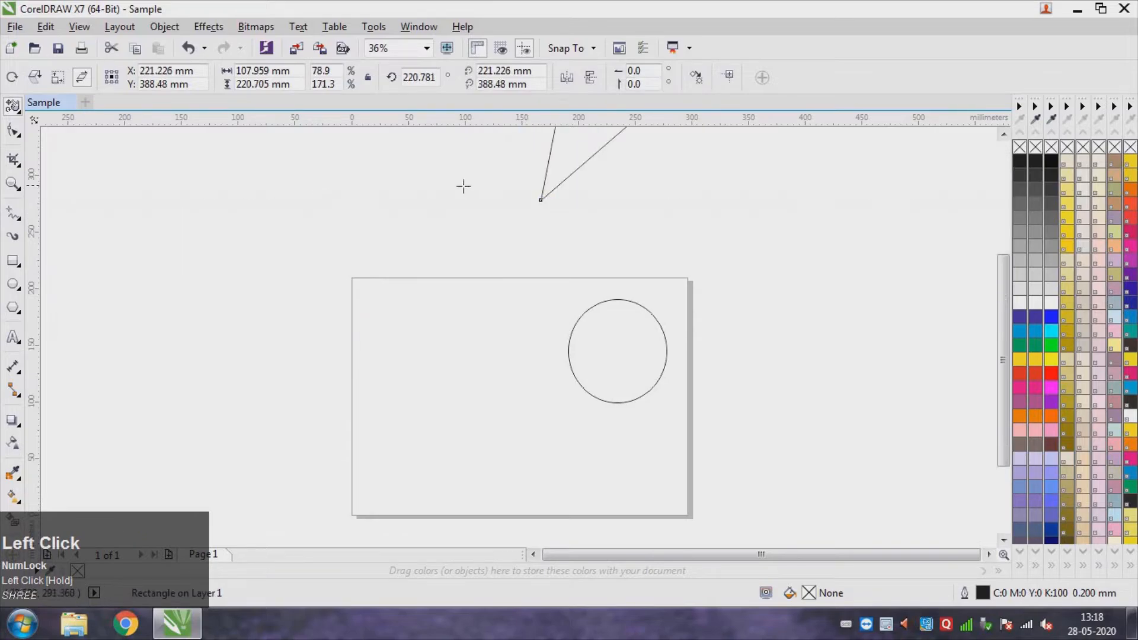
With the Pick tool, move the skewed rectangle back onto the page, centered at about X 105, Y 138 mm.
left_click(12, 107)
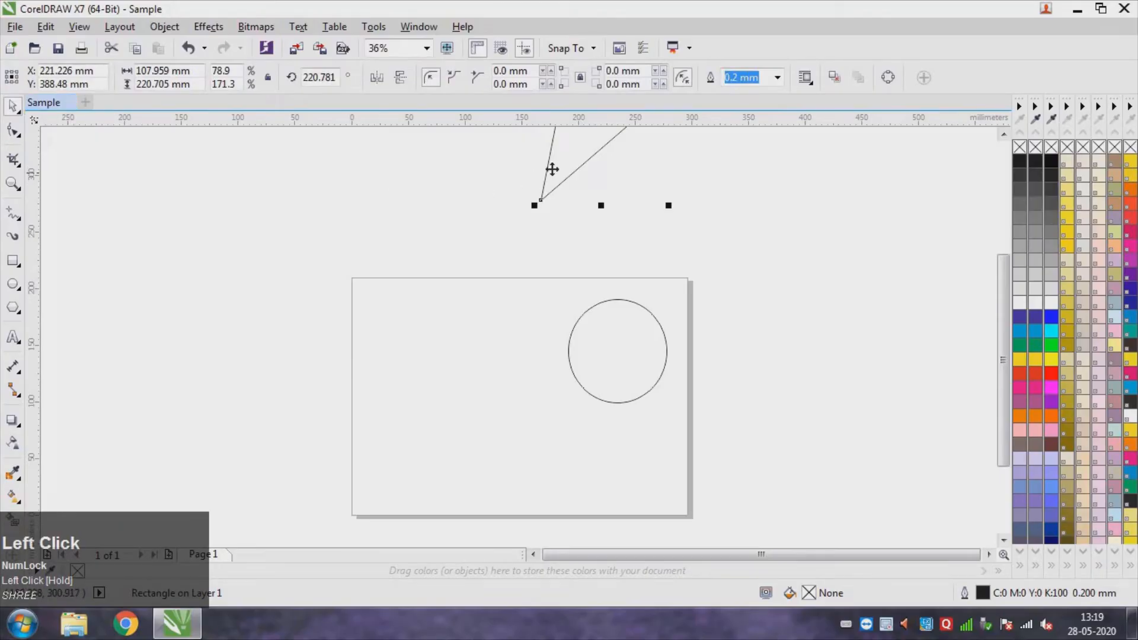
left_click_drag(552, 171, 414, 438)
left_click_drag(464, 336, 476, 359)
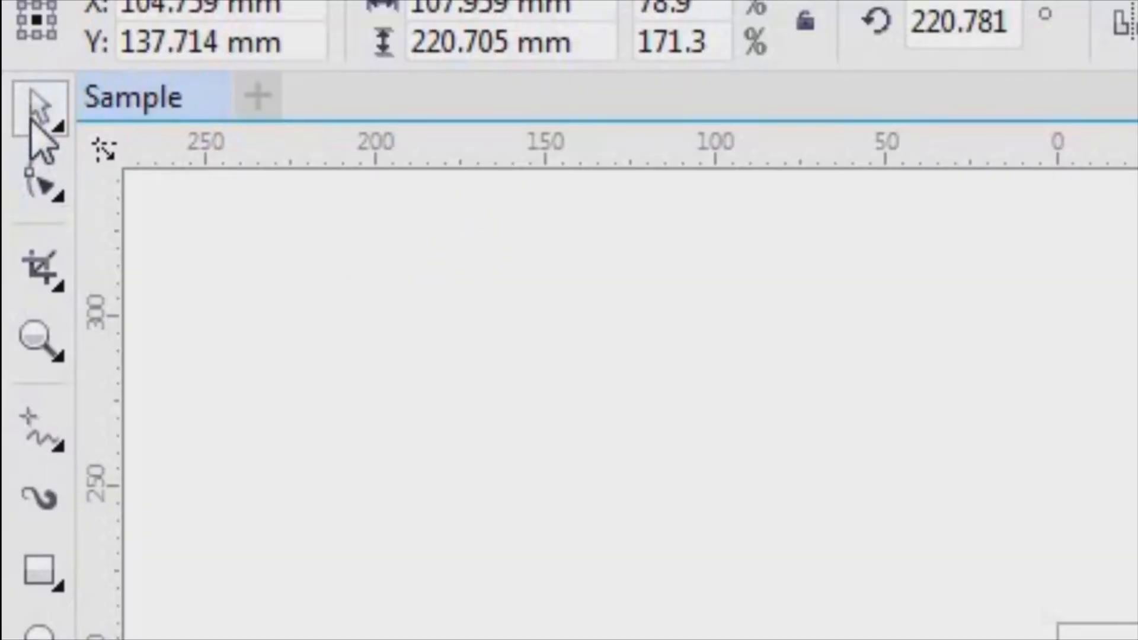
Free-skew the slanted shape around its topmost node until its overall size is about 165 by 114 mm.
left_click(31, 112)
left_click(162, 229)
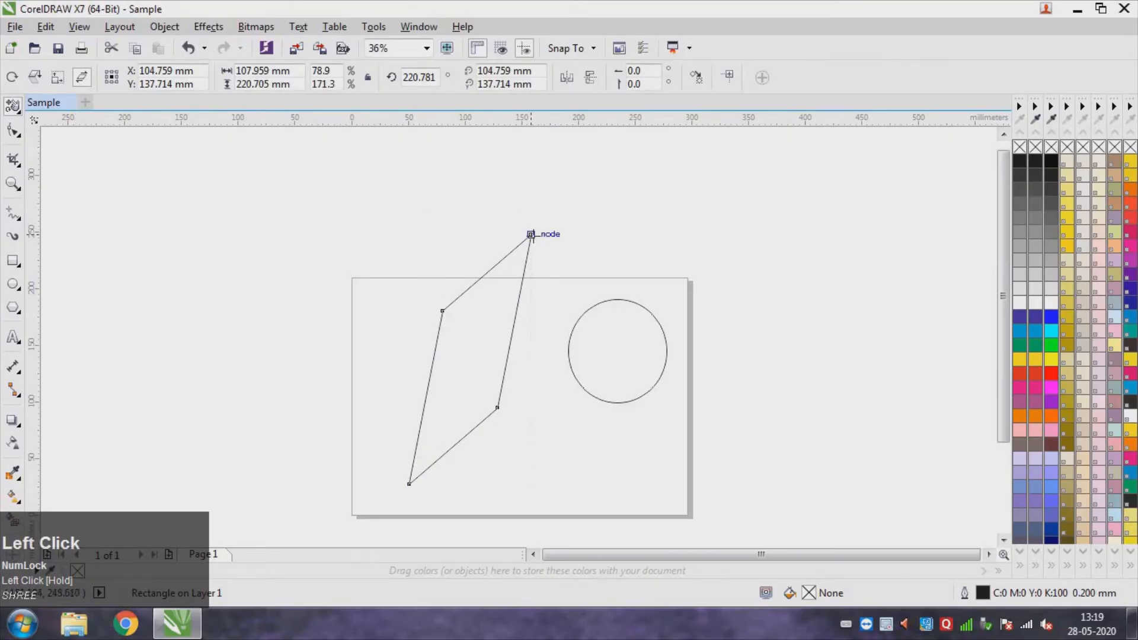
mouse_move(531, 235)
left_mouse_down()
mouse_move(526, 221)
mouse_move(549, 203)
mouse_move(549, 241)
mouse_move(528, 264)
mouse_move(531, 238)
mouse_move(498, 221)
mouse_move(522, 229)
mouse_move(531, 252)
left_mouse_up()
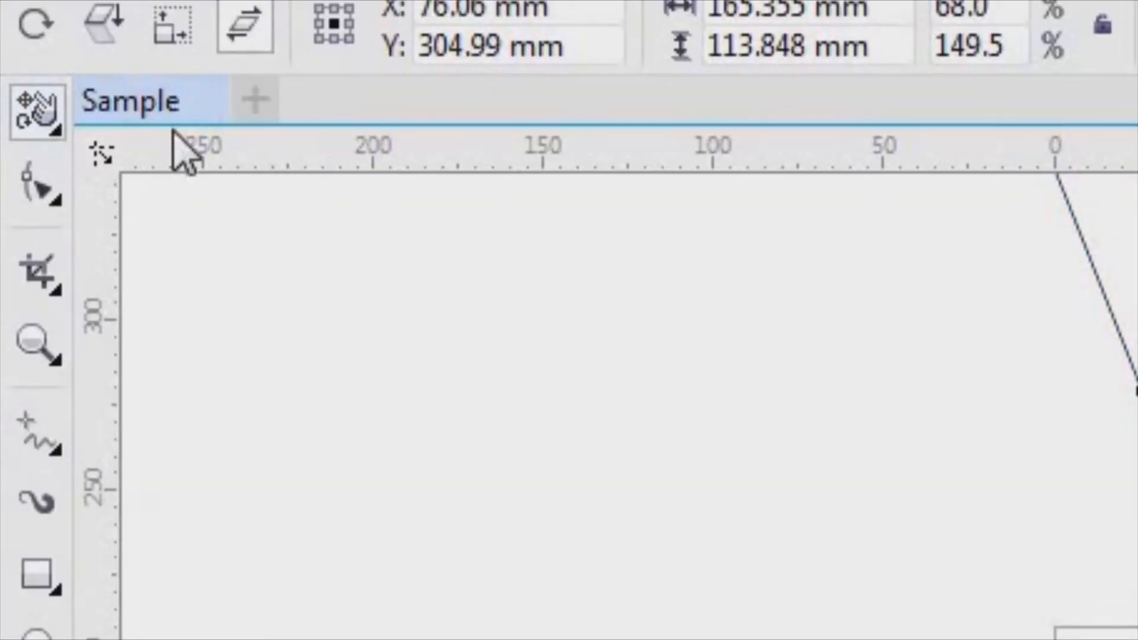
Return to the Pick tool and move the slanted shape onto the page, centered at about X 109, Y 115 mm.
left_click(41, 112)
left_click(88, 110)
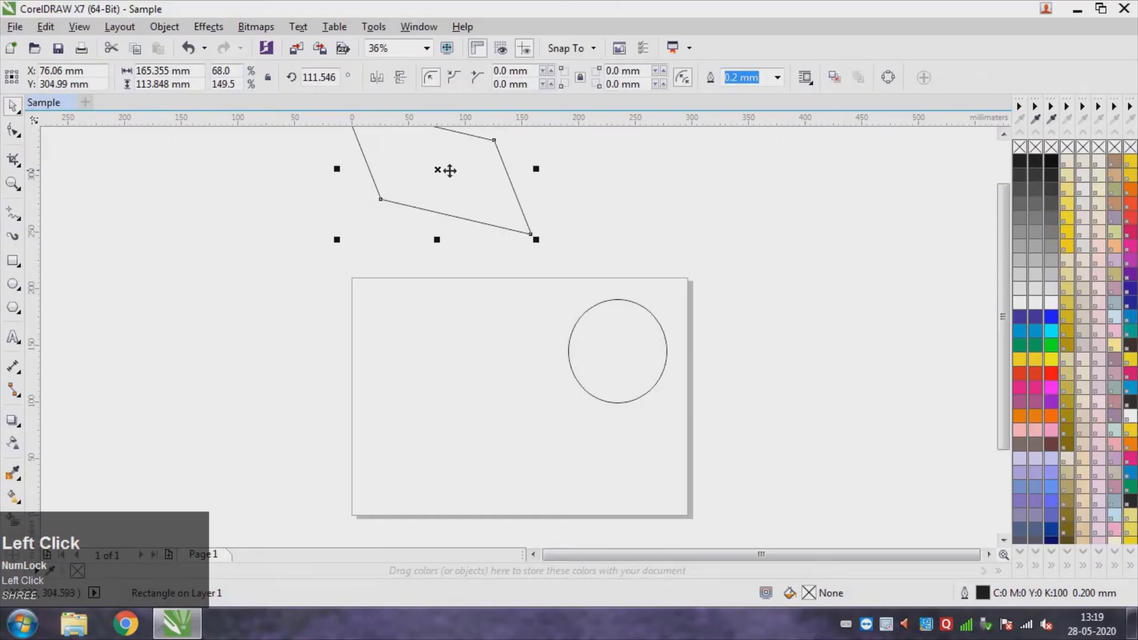
left_click_drag(450, 170, 487, 386)
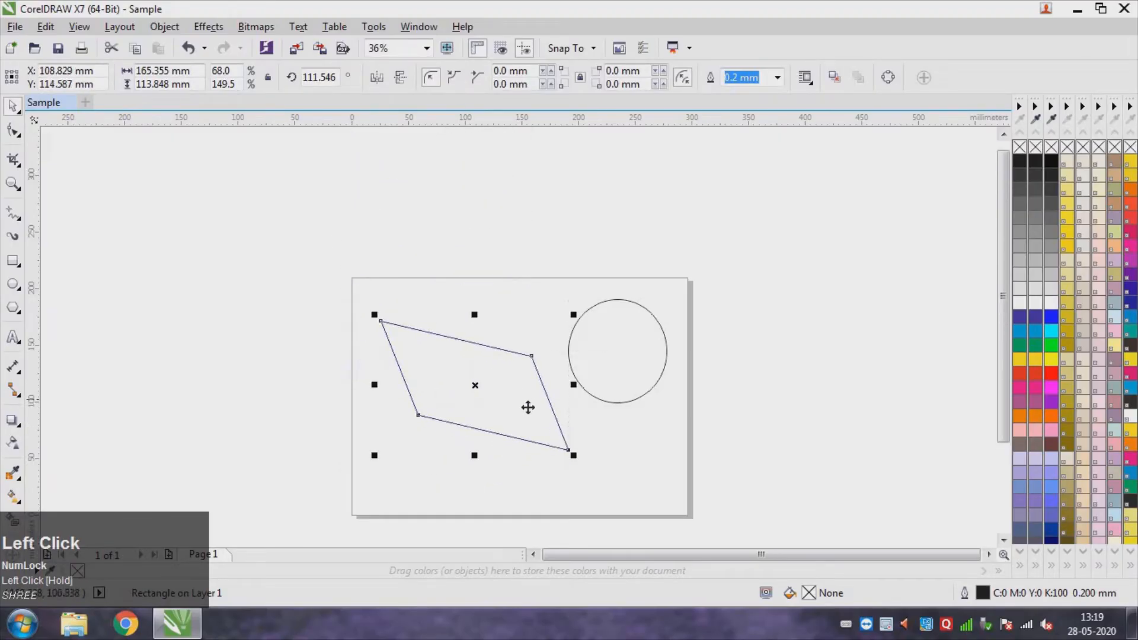
Try to free-skew the ellipse around its top node with Free Transform, and return to the Pick tool.
left_click(624, 356)
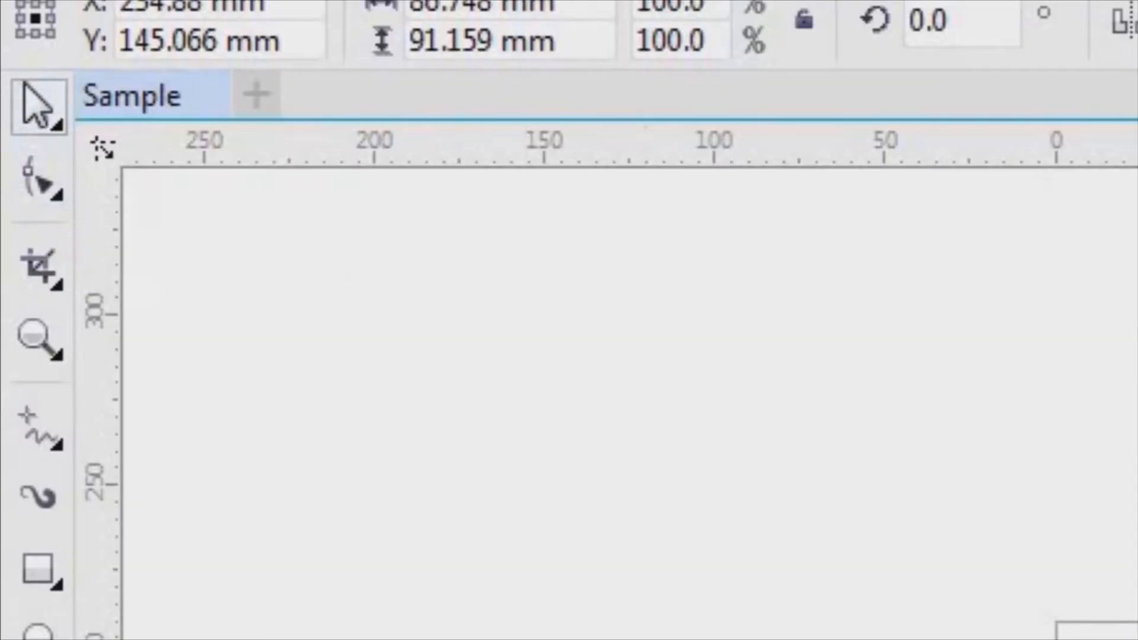
left_click(48, 122)
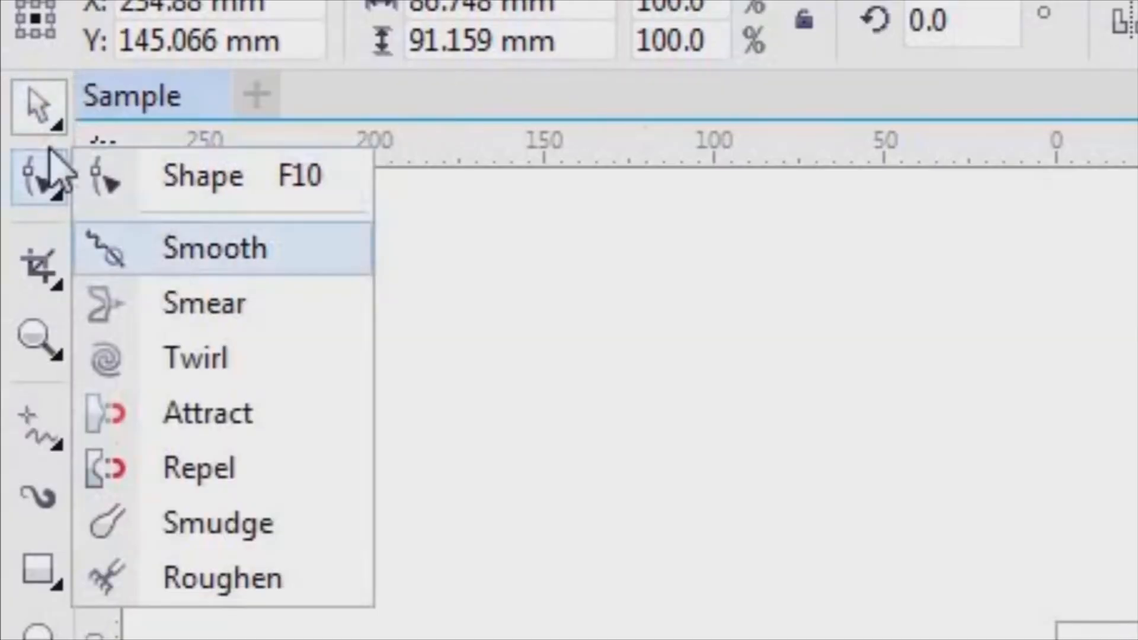
left_click(167, 225)
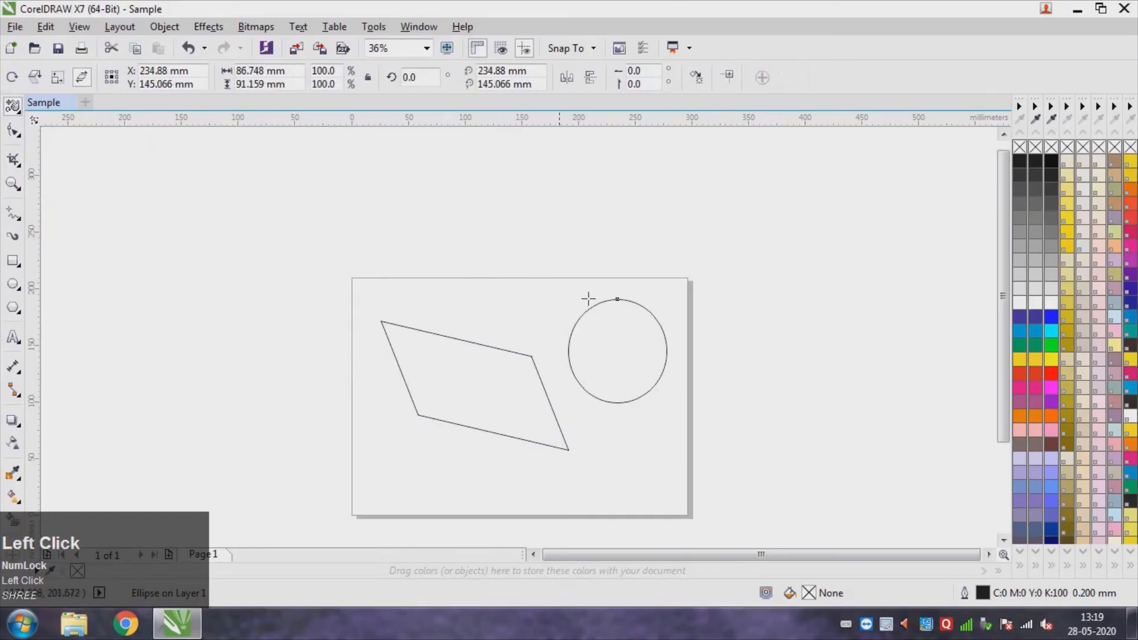
mouse_move(620, 300)
left_mouse_down()
mouse_move(638, 288)
mouse_move(596, 279)
mouse_move(594, 301)
mouse_move(562, 267)
mouse_move(622, 300)
mouse_move(571, 308)
mouse_move(630, 294)
mouse_move(617, 306)
left_mouse_up()
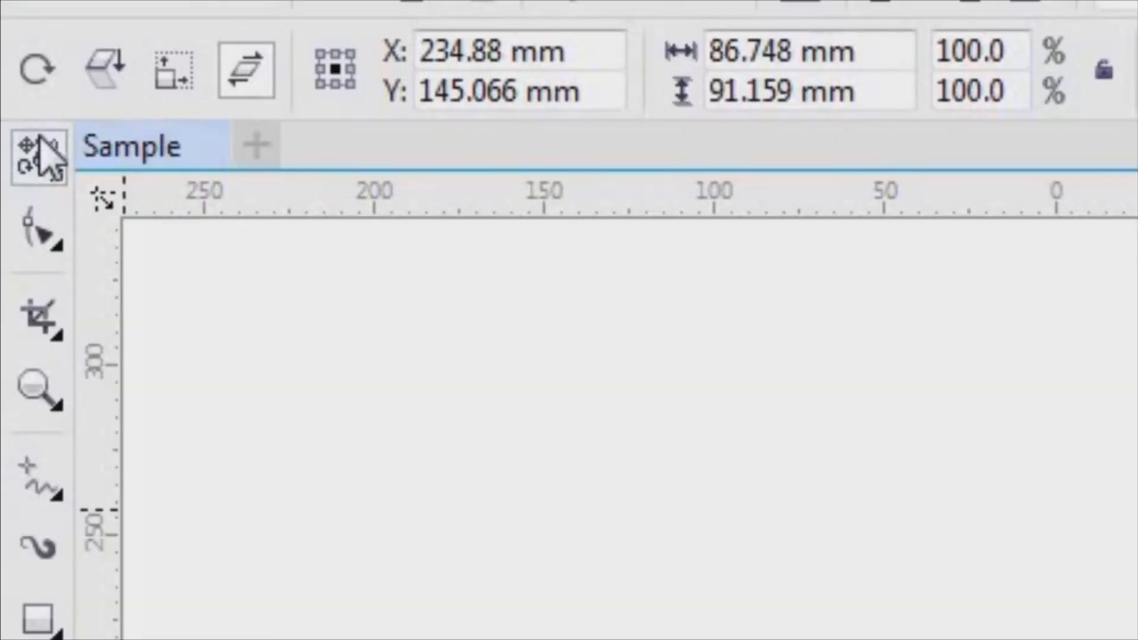
left_click(14, 106)
left_click(217, 167)
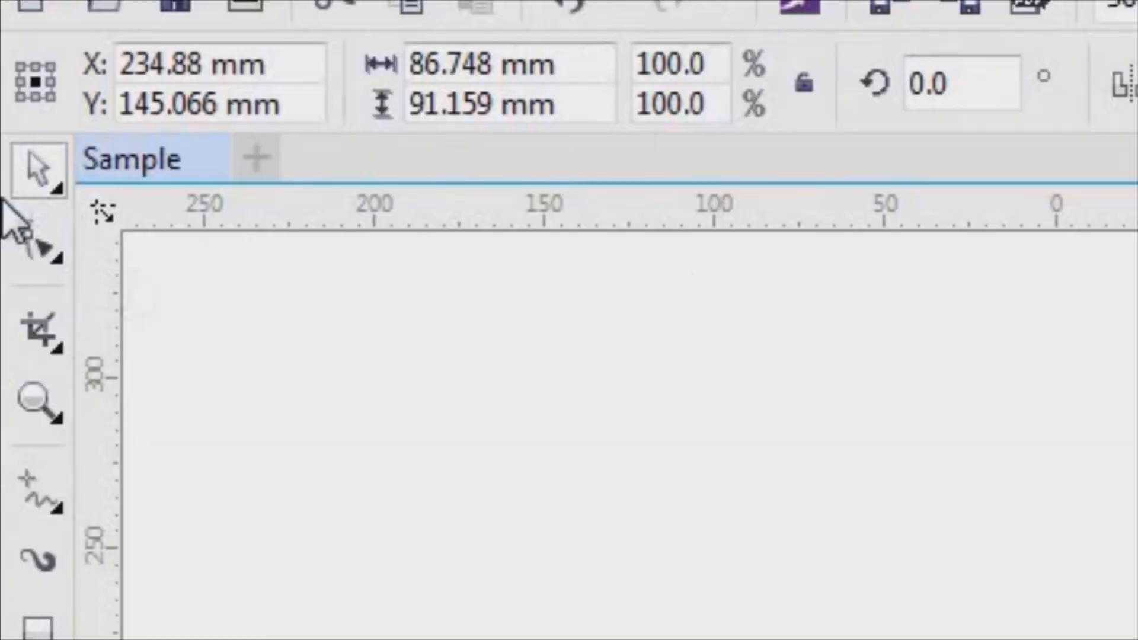
Marquee-select the slanted shape and the ellipse together with the Pick tool.
left_click(13, 107)
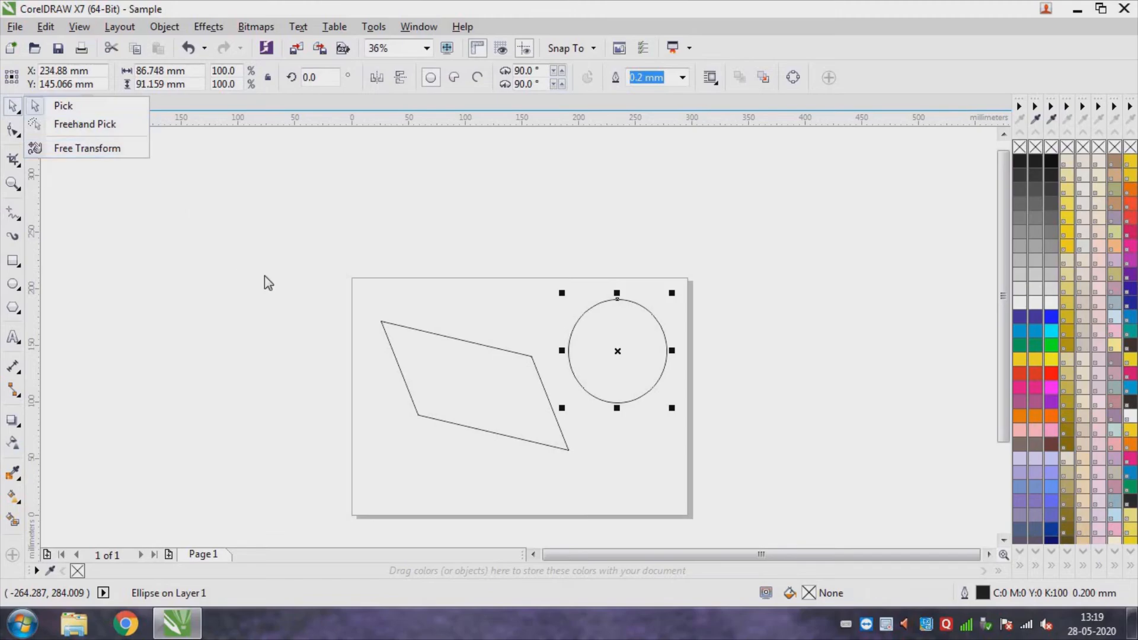
left_click(792, 525)
left_click_drag(446, 402, 754, 485)
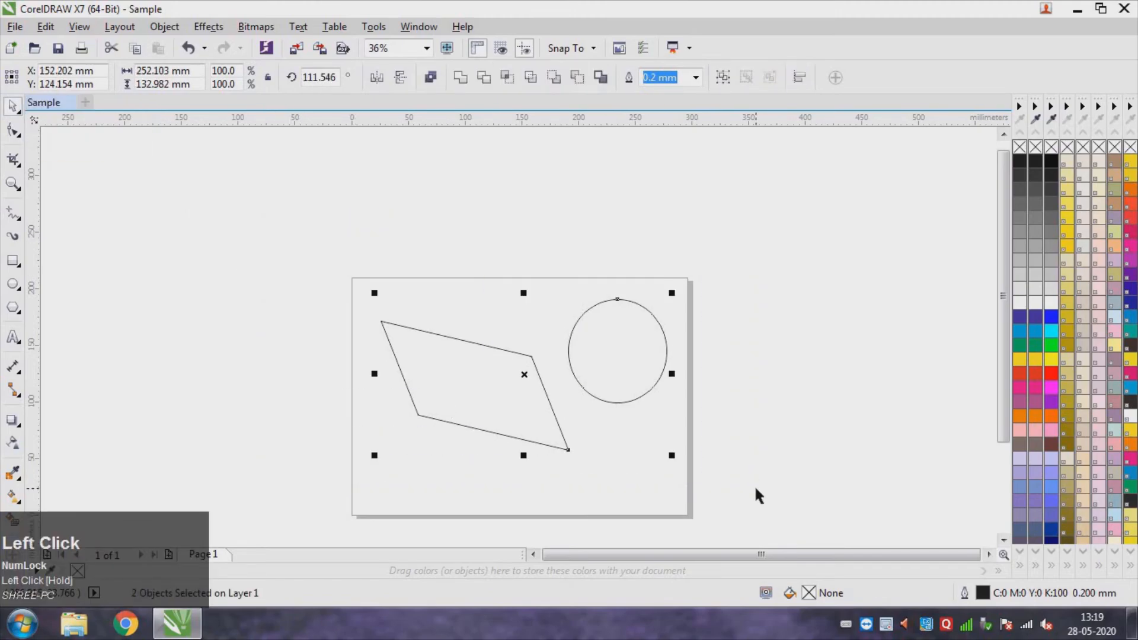